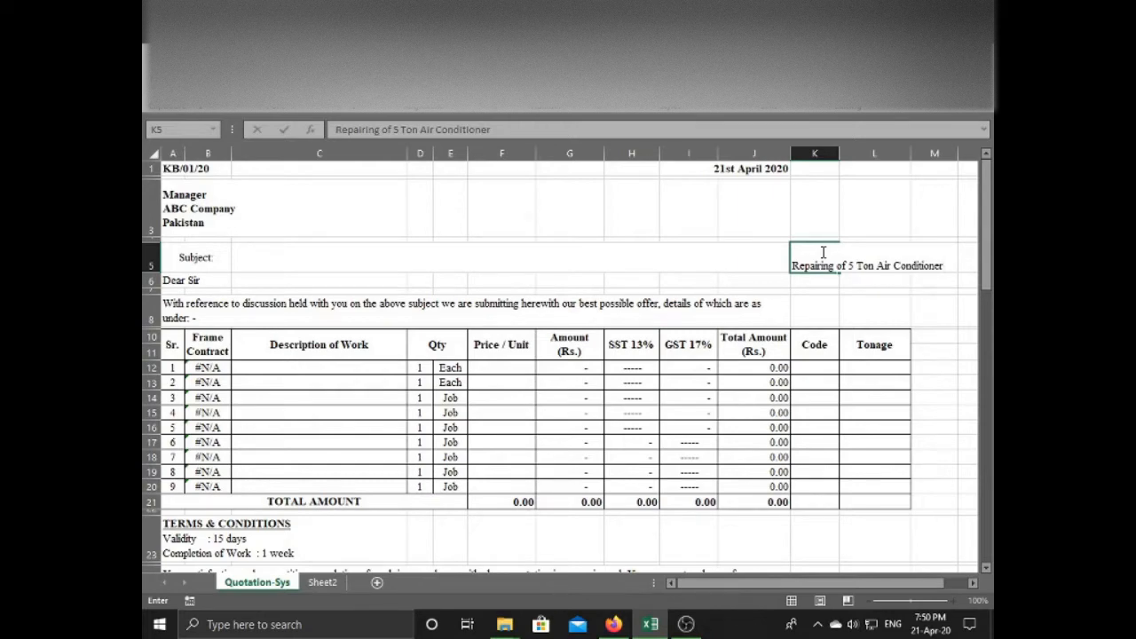
Commit the subject text "Repairing of 5 Ton Air Conditioner" in cell K5 and check the subject line and introductory text.
key(Return)
key(Up)
key(Left)
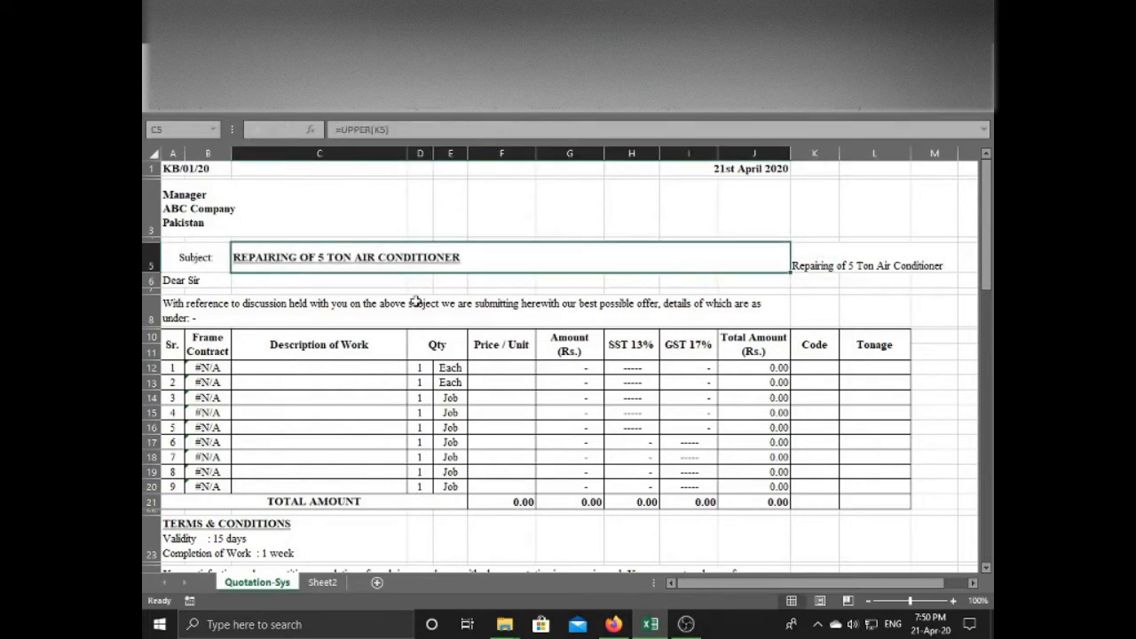
click(270, 311)
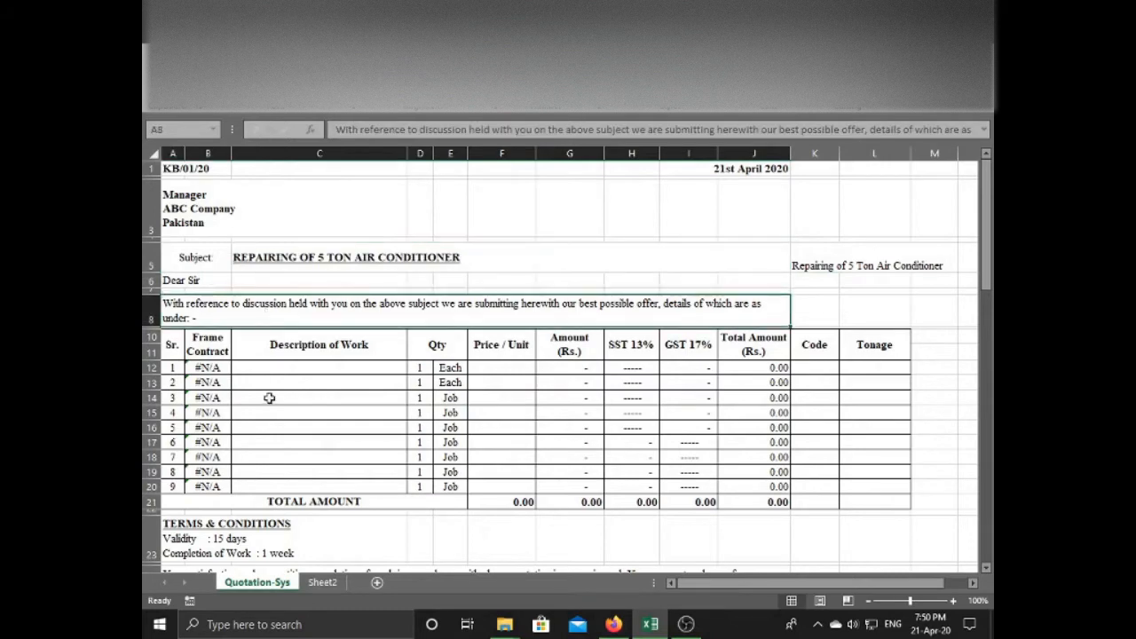
Set the tonnage of the first quotation item (row 12) to TwoToFive.
click(277, 367)
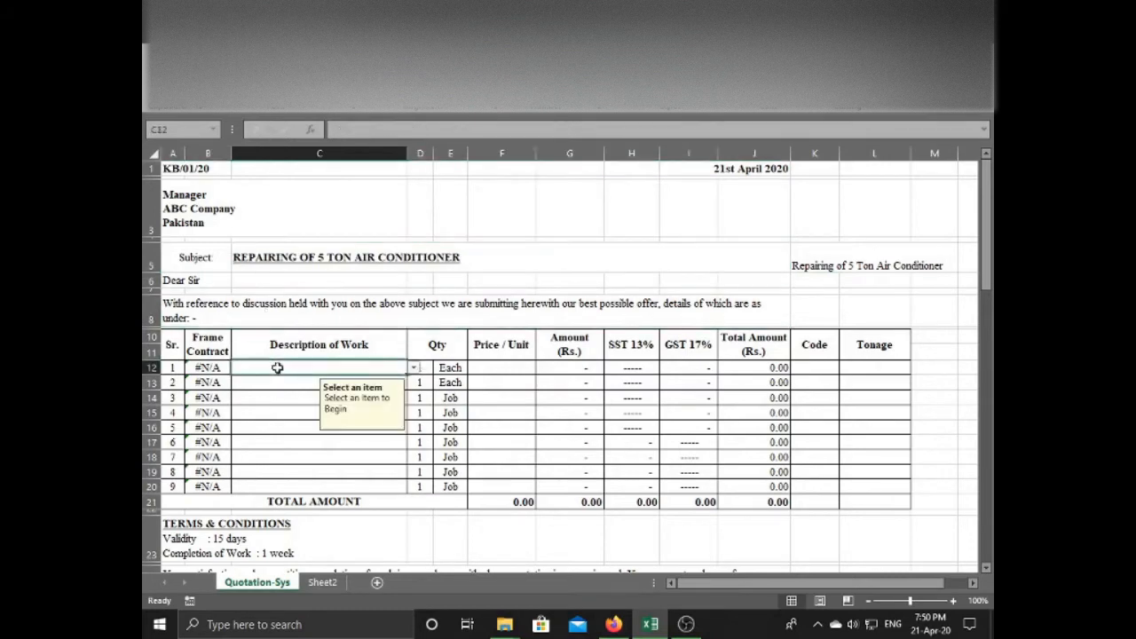
click(806, 368)
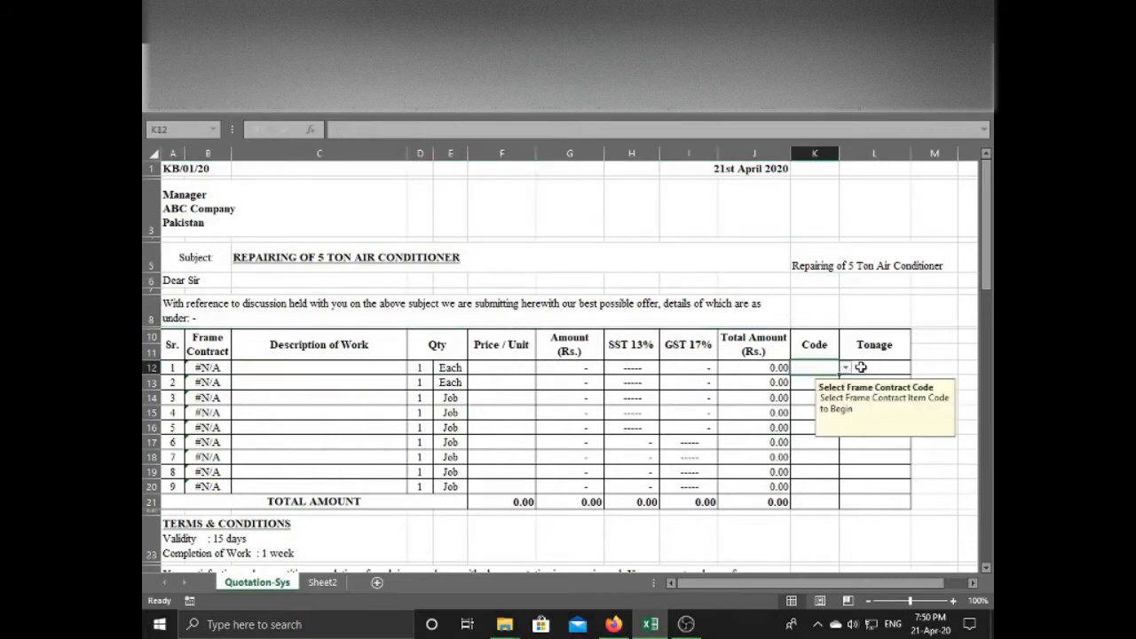
click(859, 366)
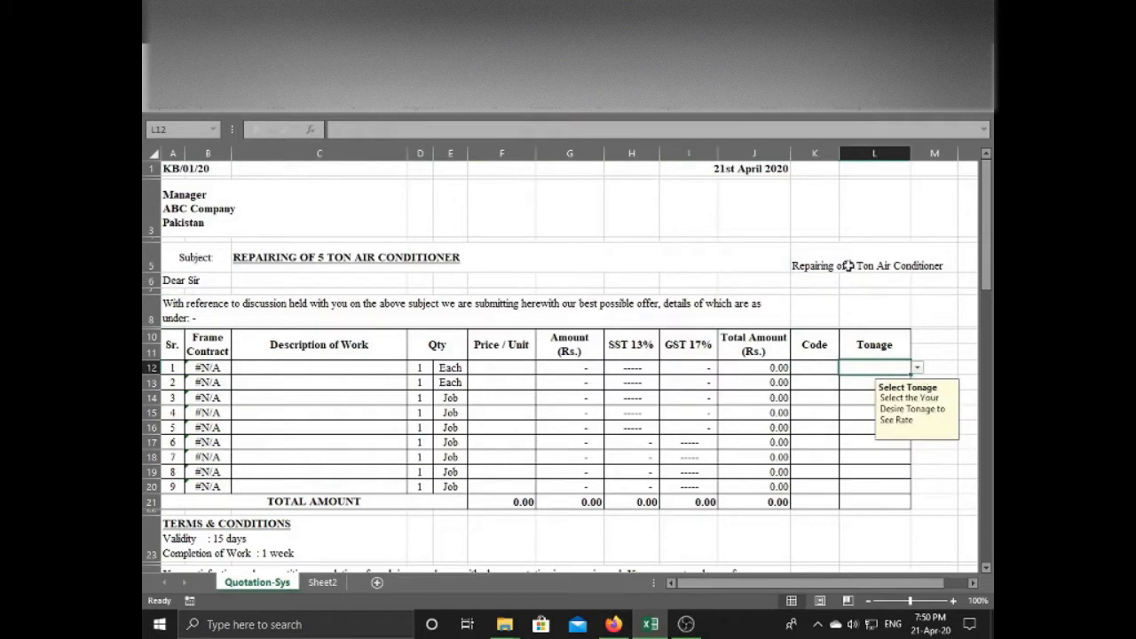
click(917, 367)
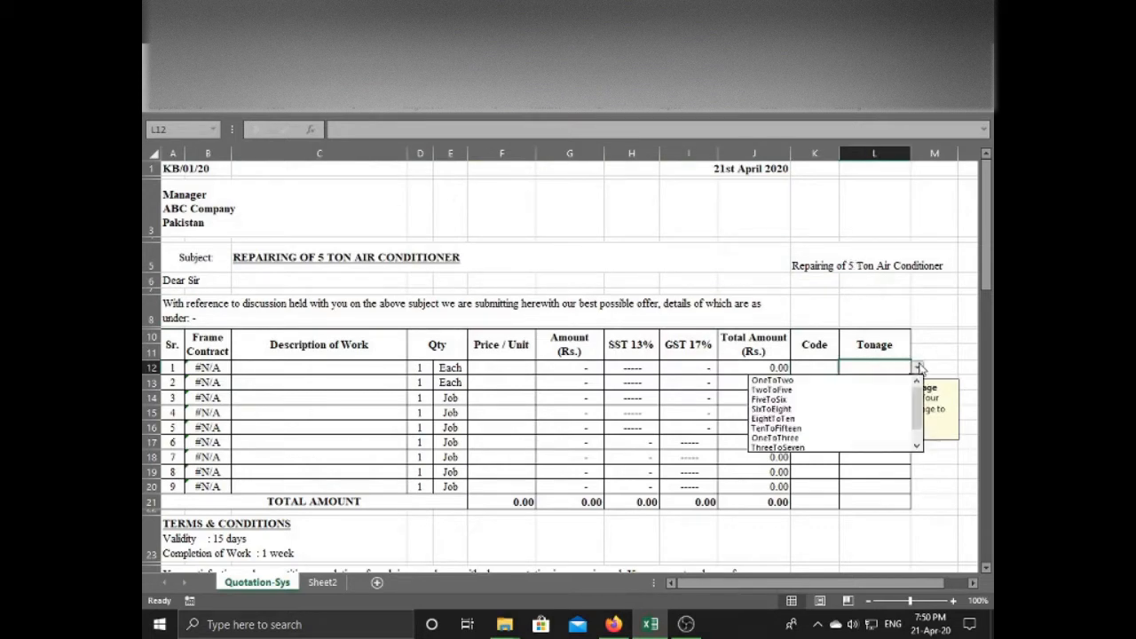
click(834, 390)
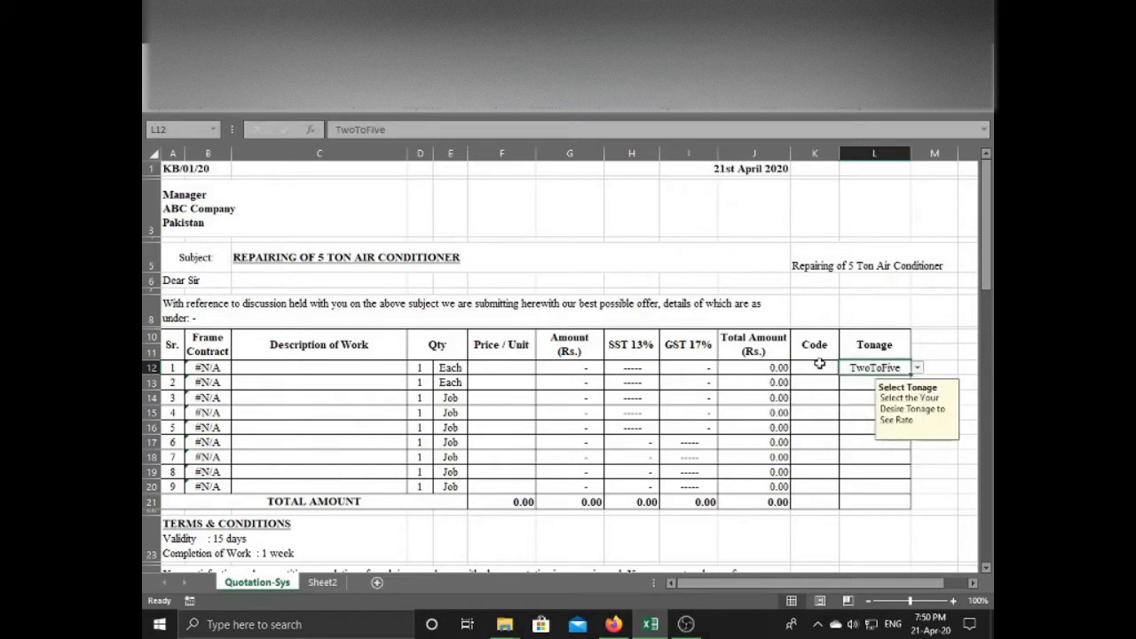
Set the frame contract code of the first quotation item to GasCh.
click(819, 366)
click(845, 368)
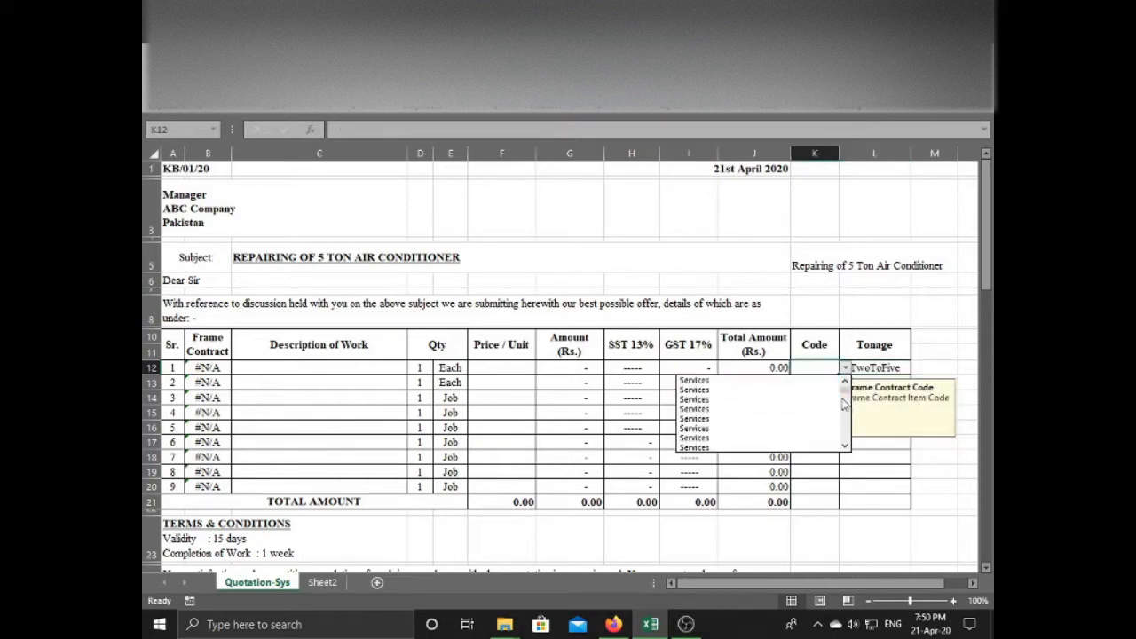
click(845, 447)
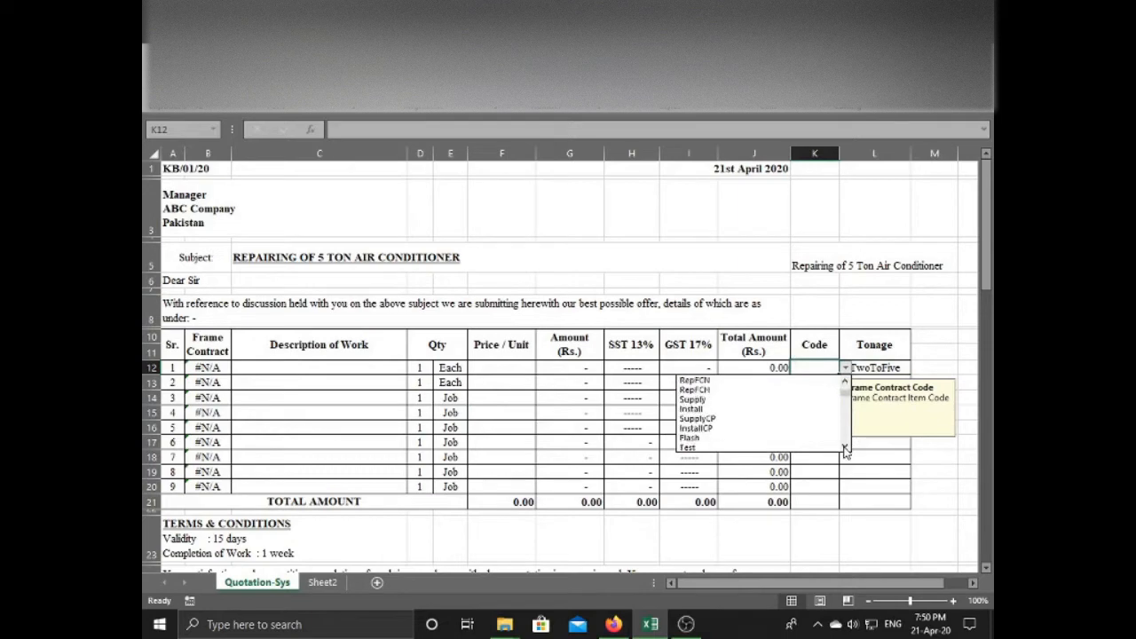
click(847, 381)
click(845, 384)
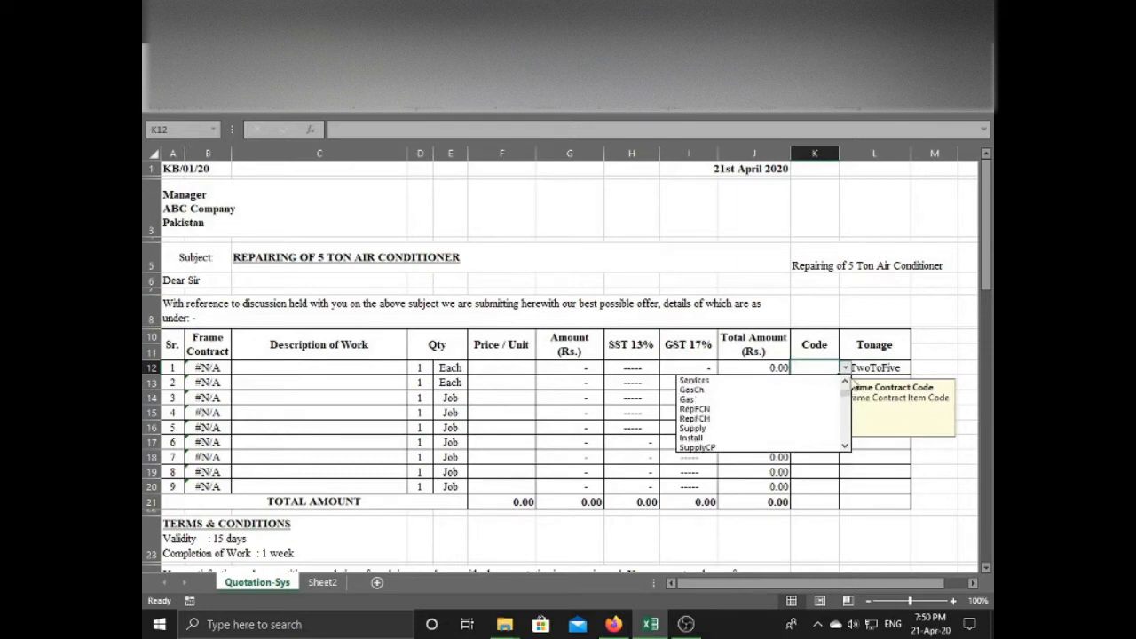
click(745, 390)
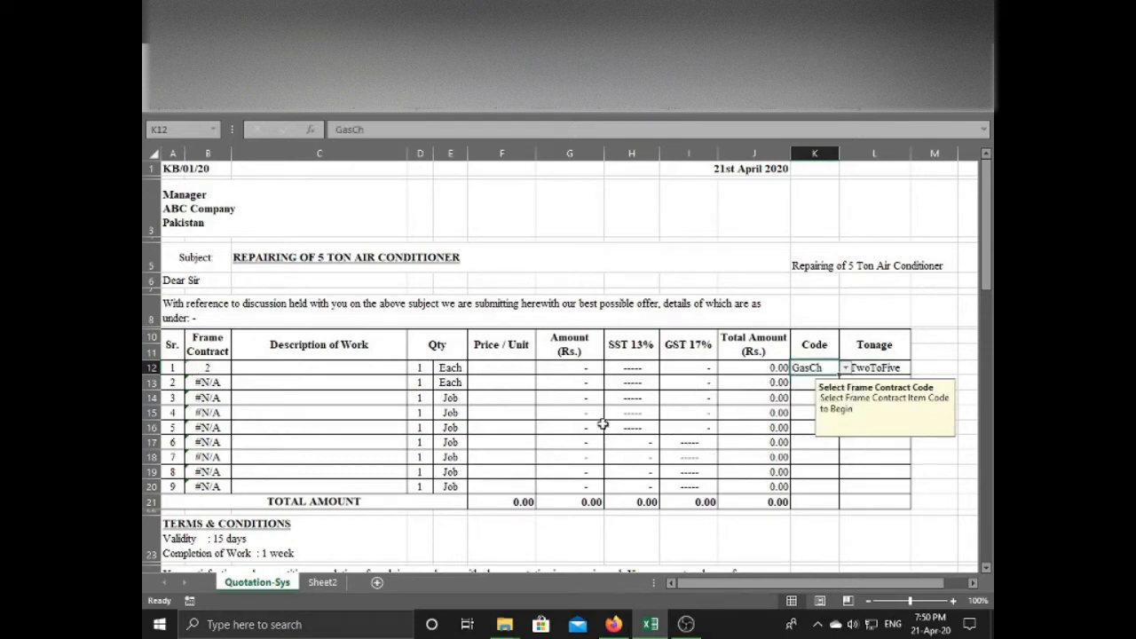
Choose the Gas Charge R-22 Refrigerant entry (running pressure of 55 to 65 PSIG) as the first item's description of work.
click(375, 367)
click(414, 368)
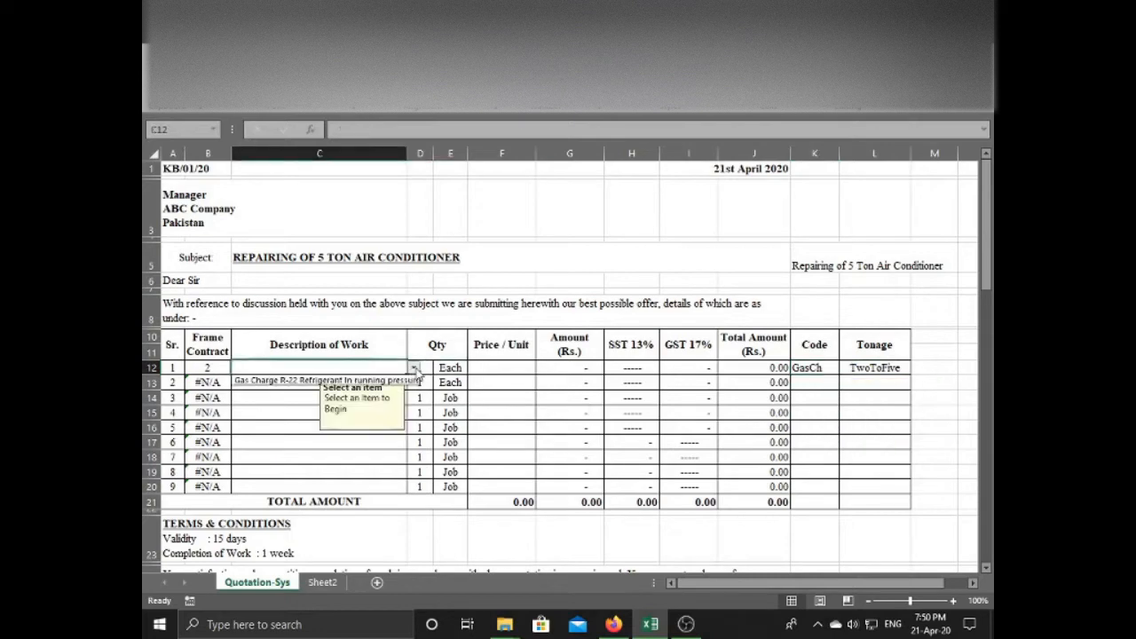
click(359, 381)
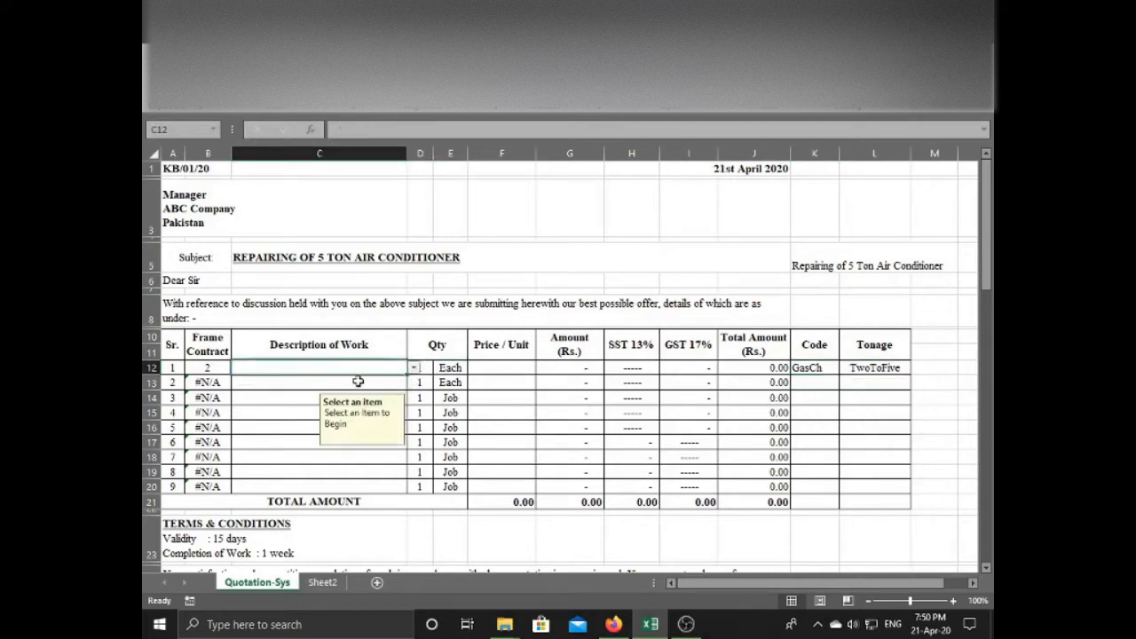
Choose 6,500.00 as the unit price of the gas charge item and check its quantity.
click(516, 371)
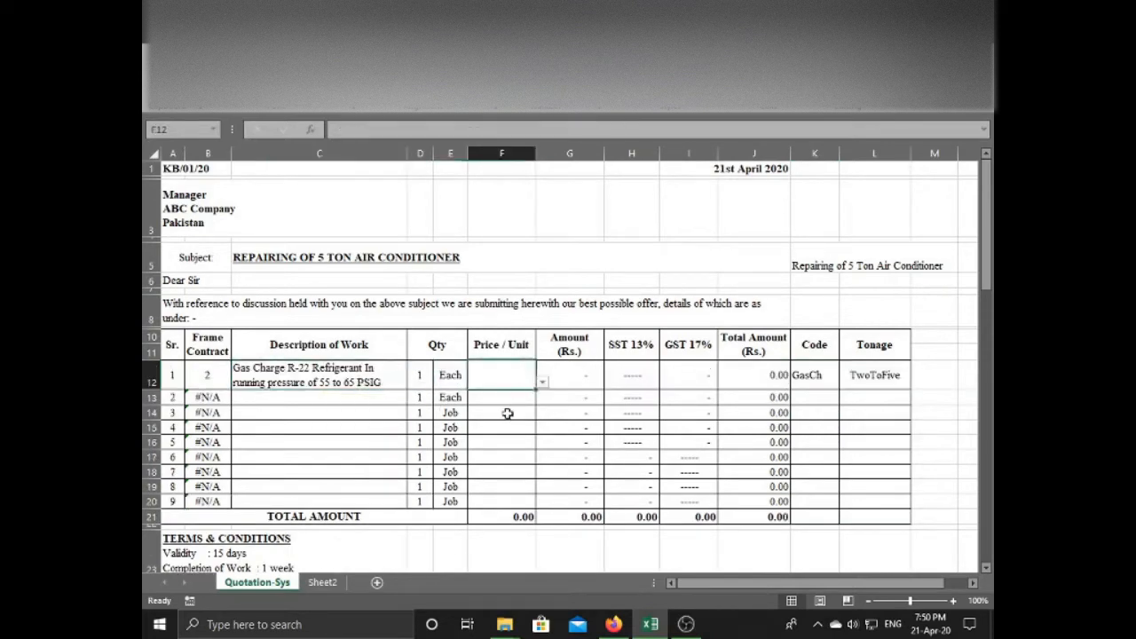
click(541, 382)
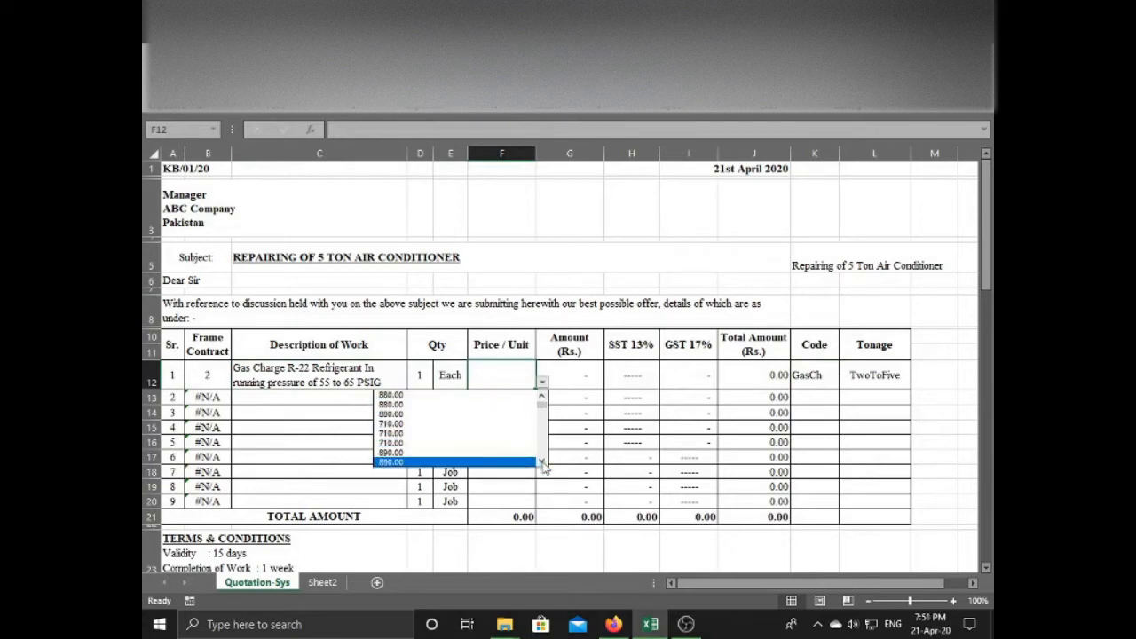
scroll(515, 444, down, 5)
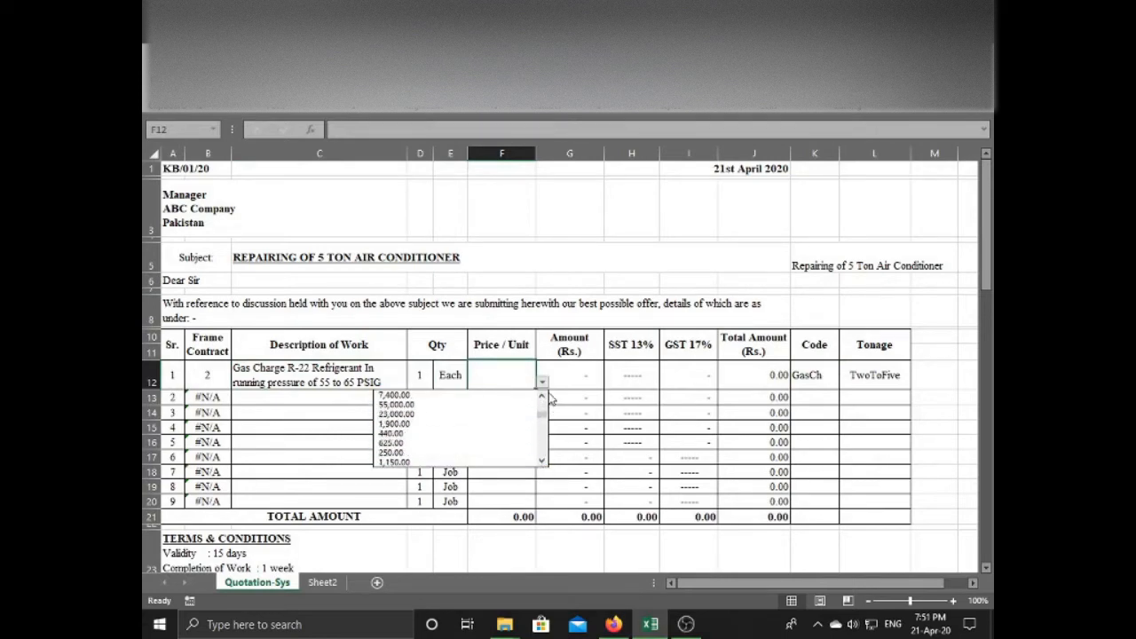
scroll(549, 400, up, 2)
click(543, 461)
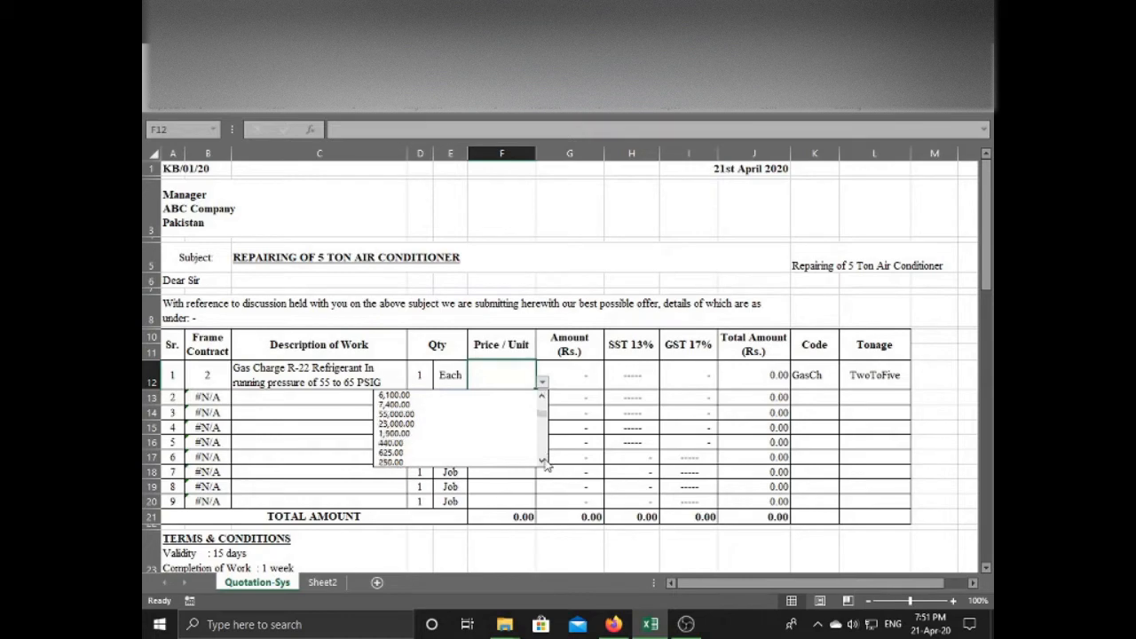
click(543, 461)
click(543, 461)
click(543, 461)
click(543, 460)
click(543, 461)
click(543, 460)
click(542, 461)
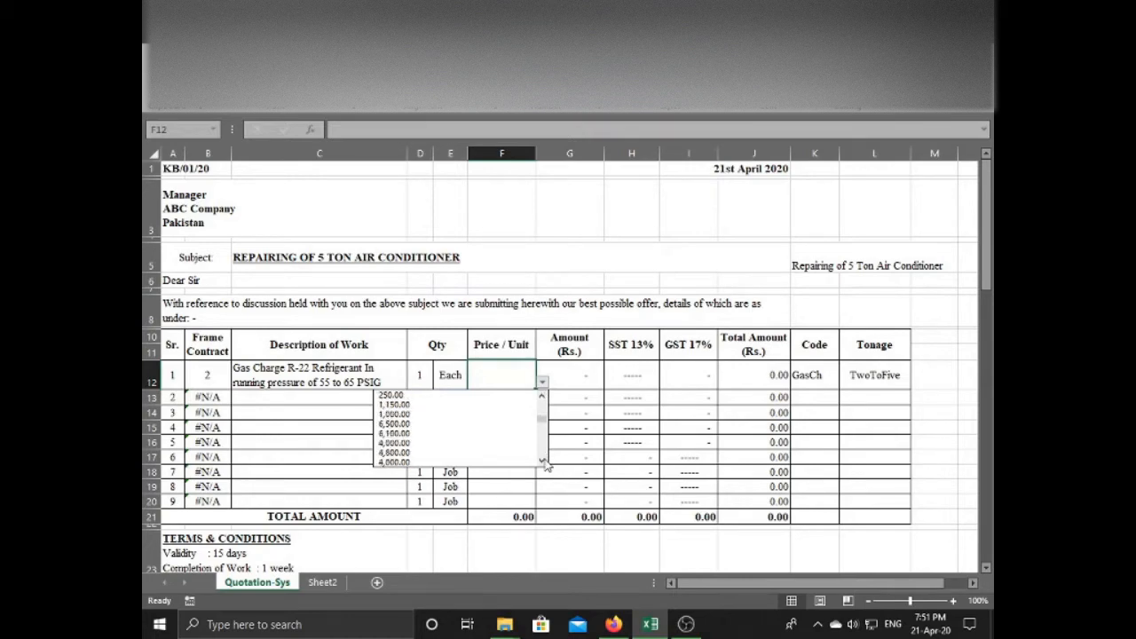
click(542, 460)
click(412, 413)
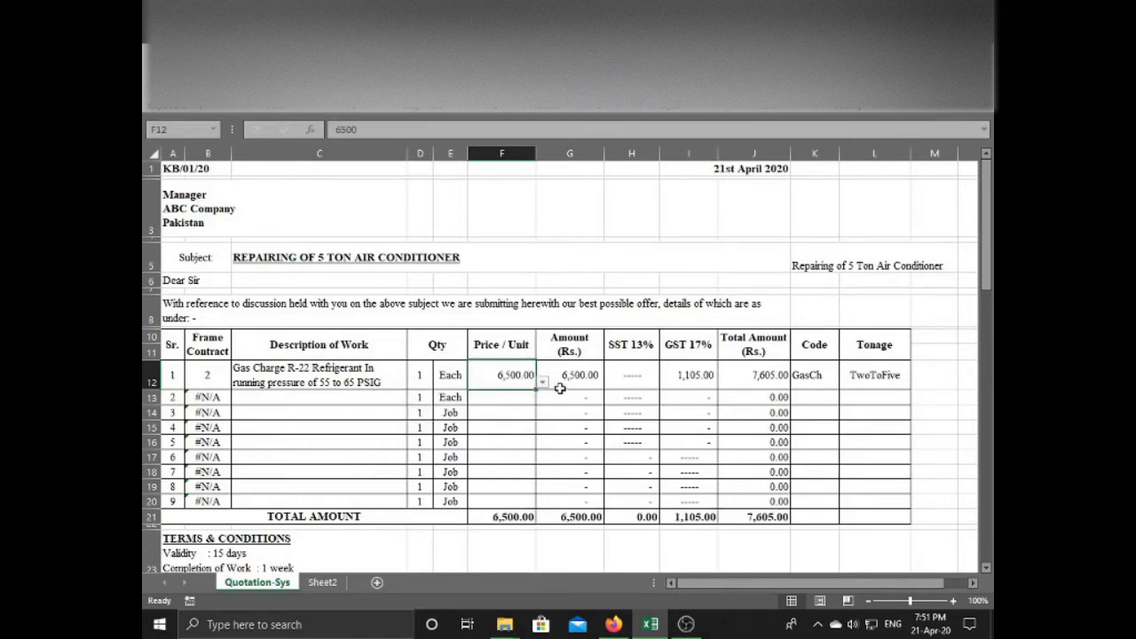
click(425, 376)
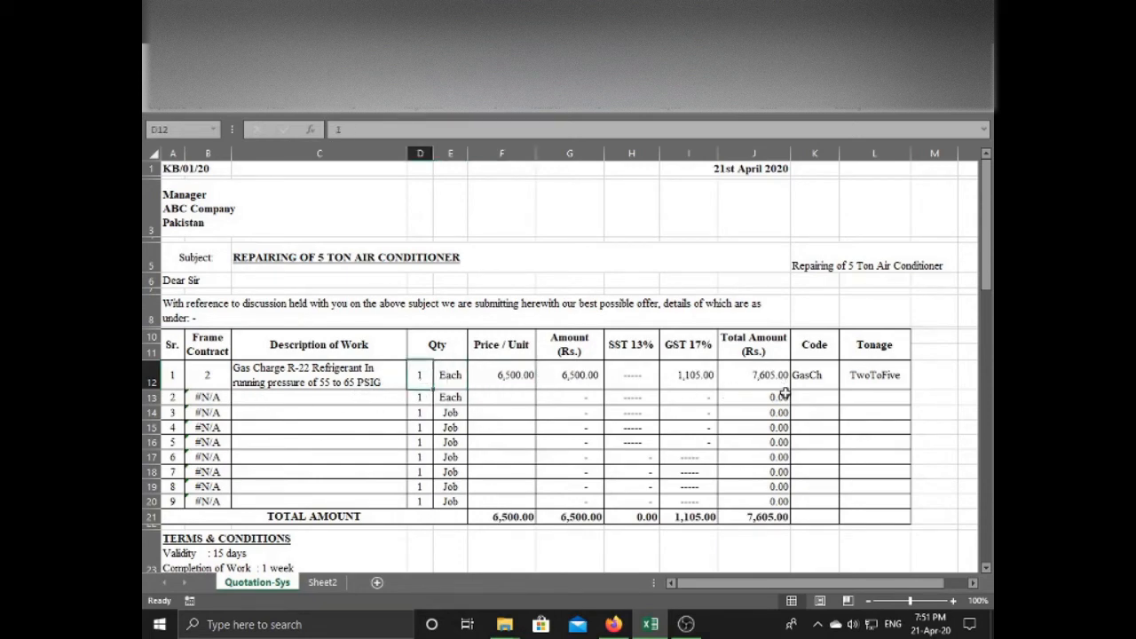
Set the frame contract code of the second quotation item (row 13) to Supply.
click(823, 397)
click(844, 399)
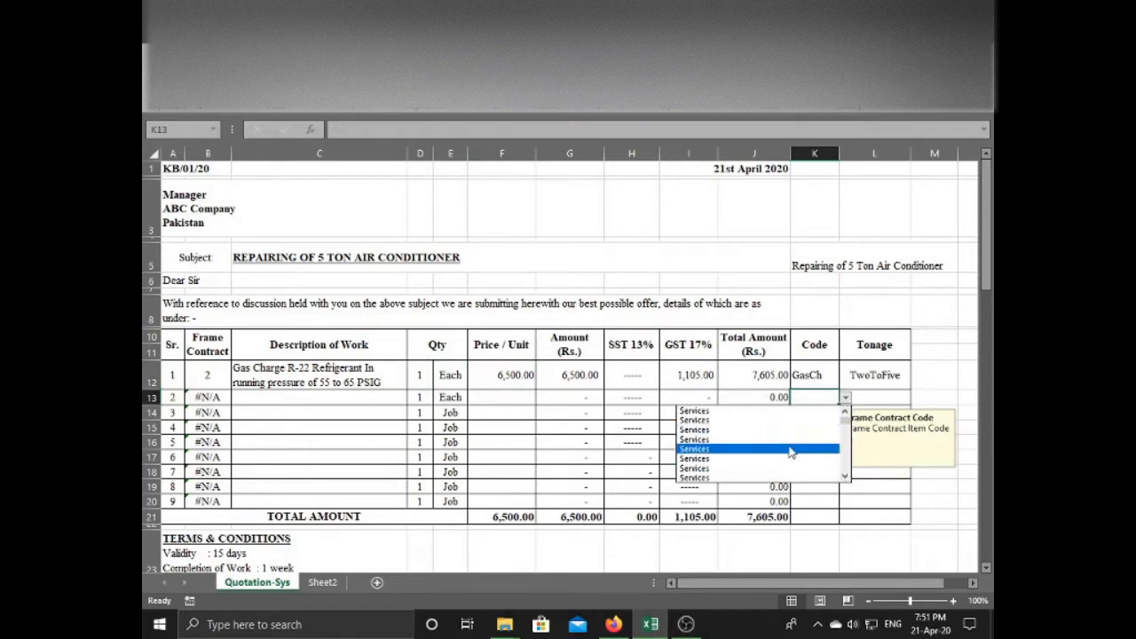
click(846, 478)
click(846, 478)
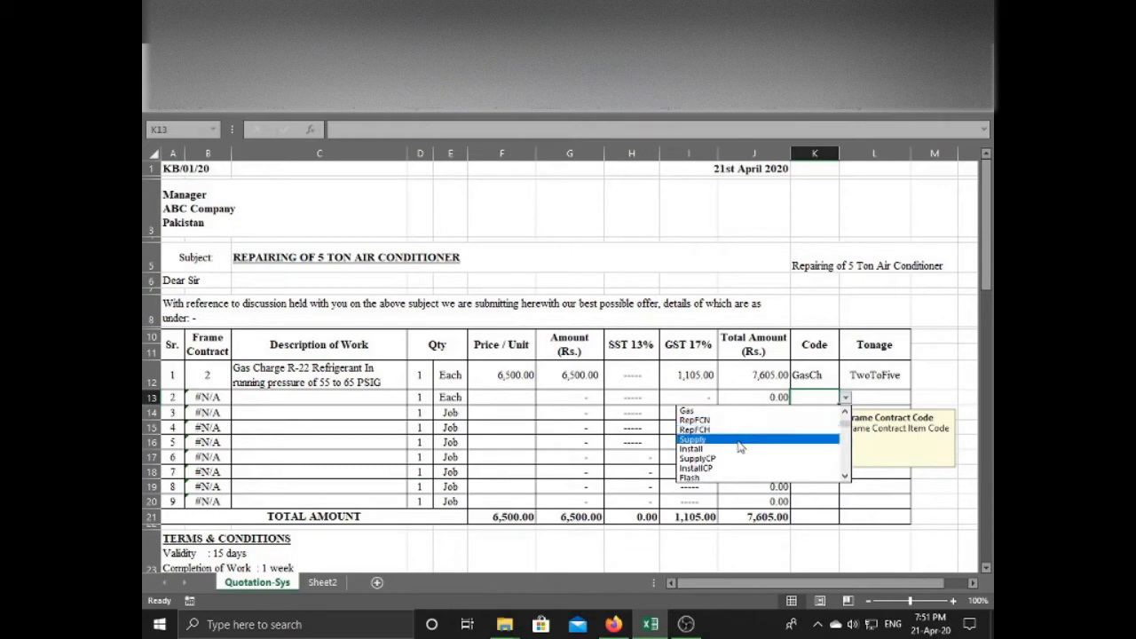
click(739, 441)
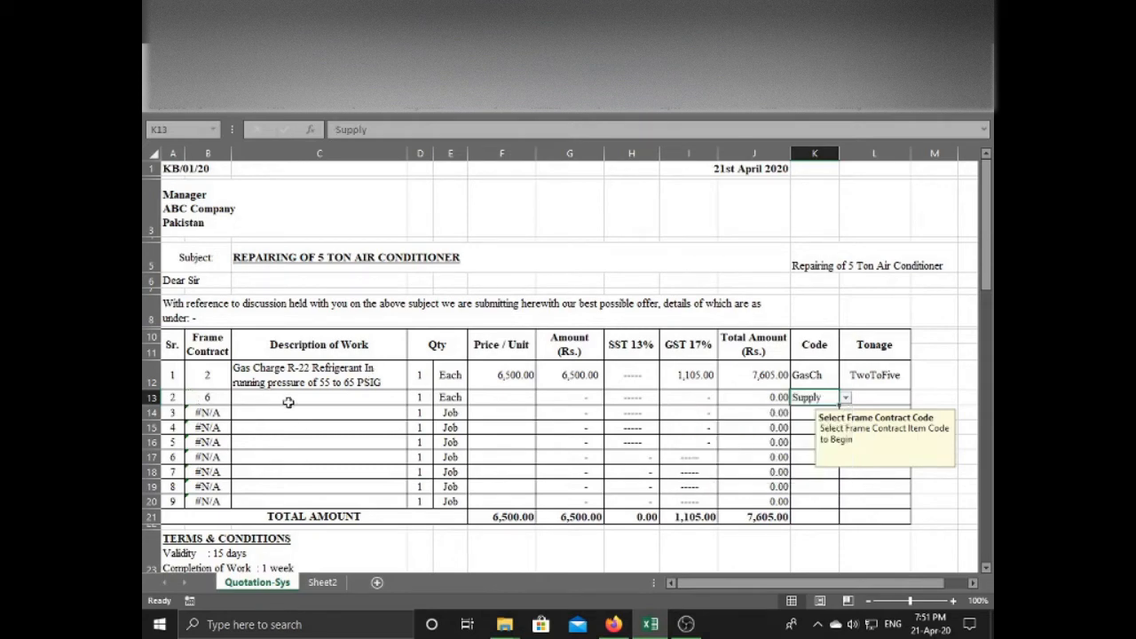
Choose Supply of Filter Drier as the second item's description and 7,400.00 as its unit price.
click(381, 399)
click(413, 397)
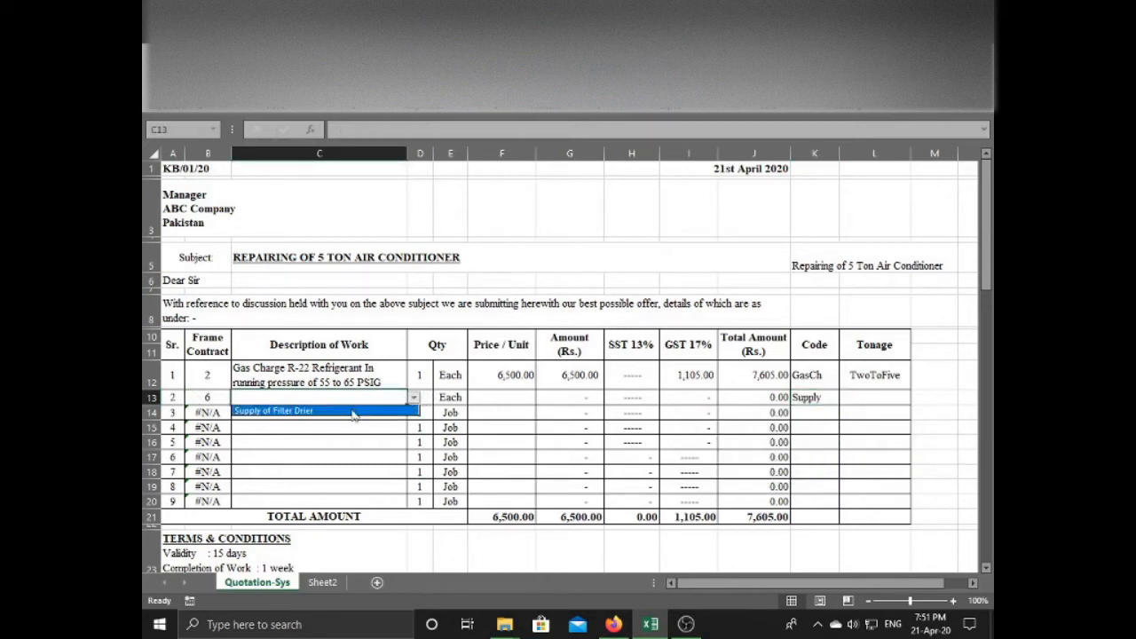
click(353, 411)
click(512, 398)
click(541, 398)
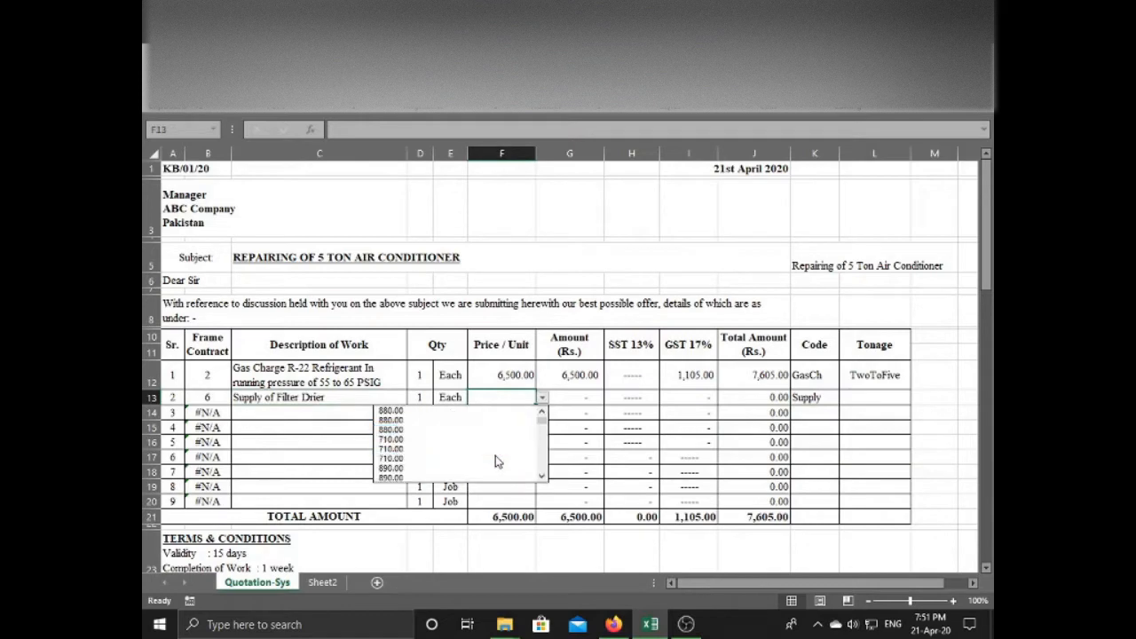
scroll(543, 479, down, 3)
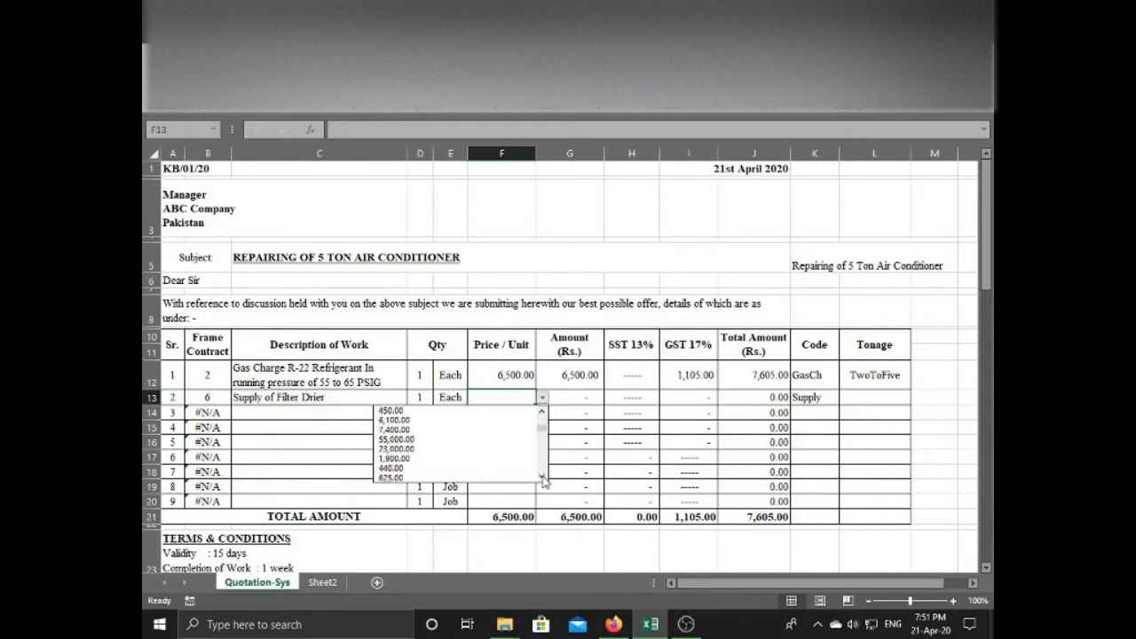
click(446, 432)
Set the frame contract code of the third quotation item (row 14) to SupplyCP.
click(339, 414)
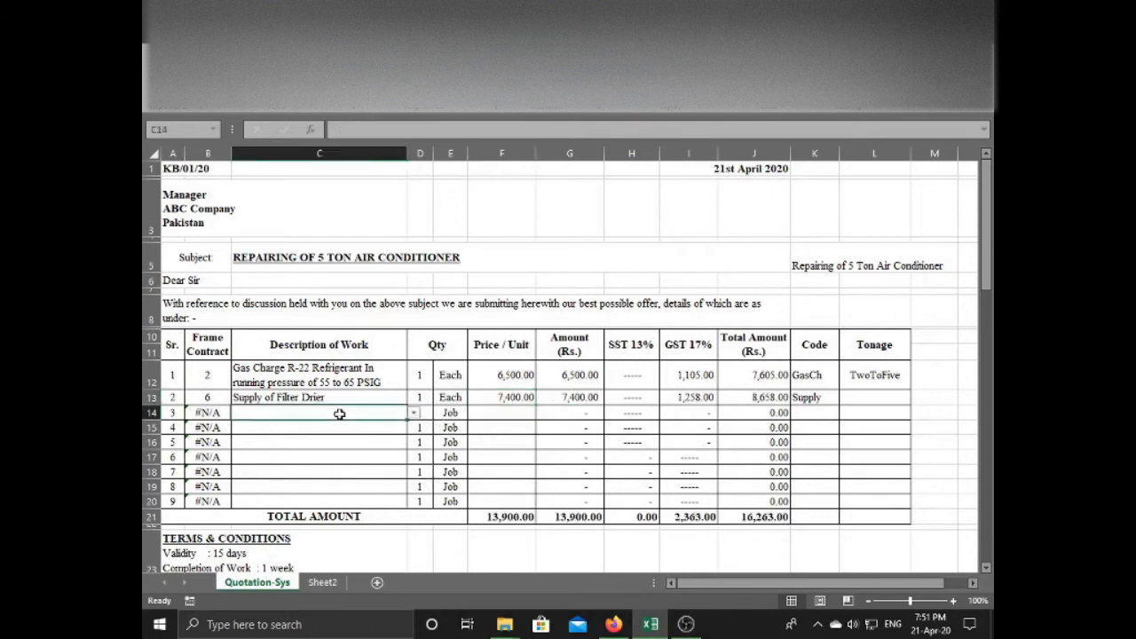
click(803, 412)
click(846, 414)
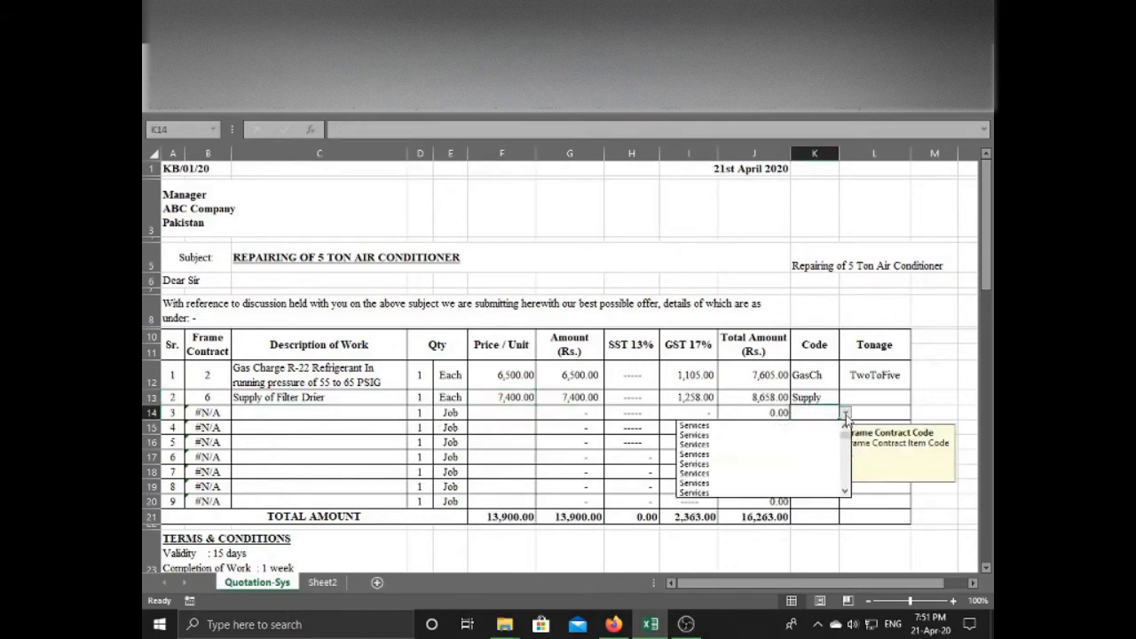
scroll(843, 494, down, 5)
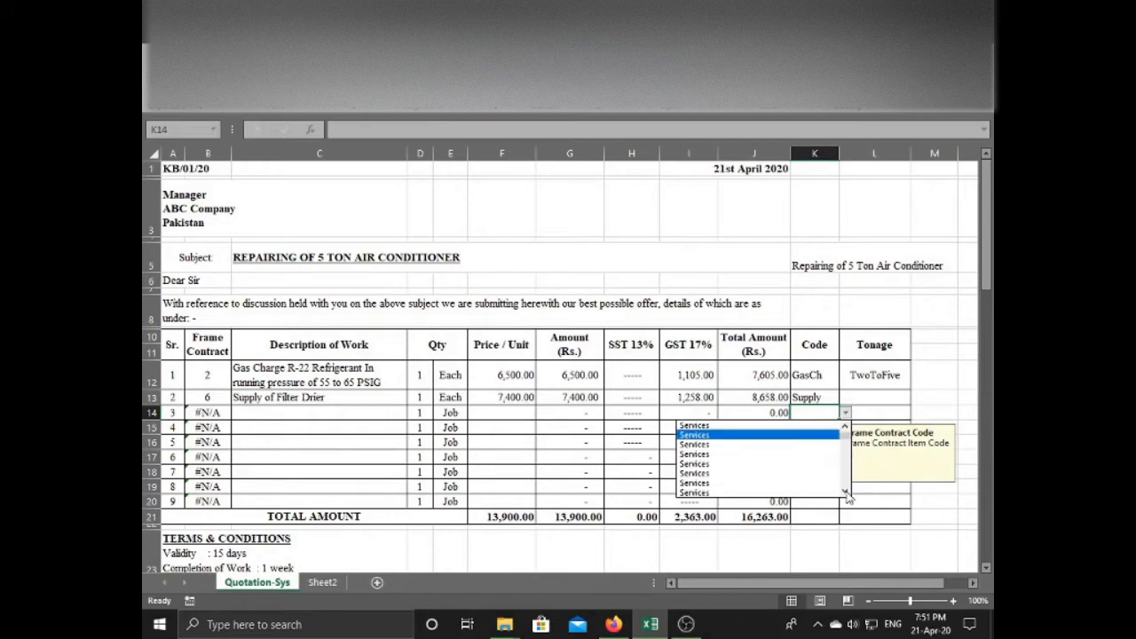
scroll(848, 495, down, 5)
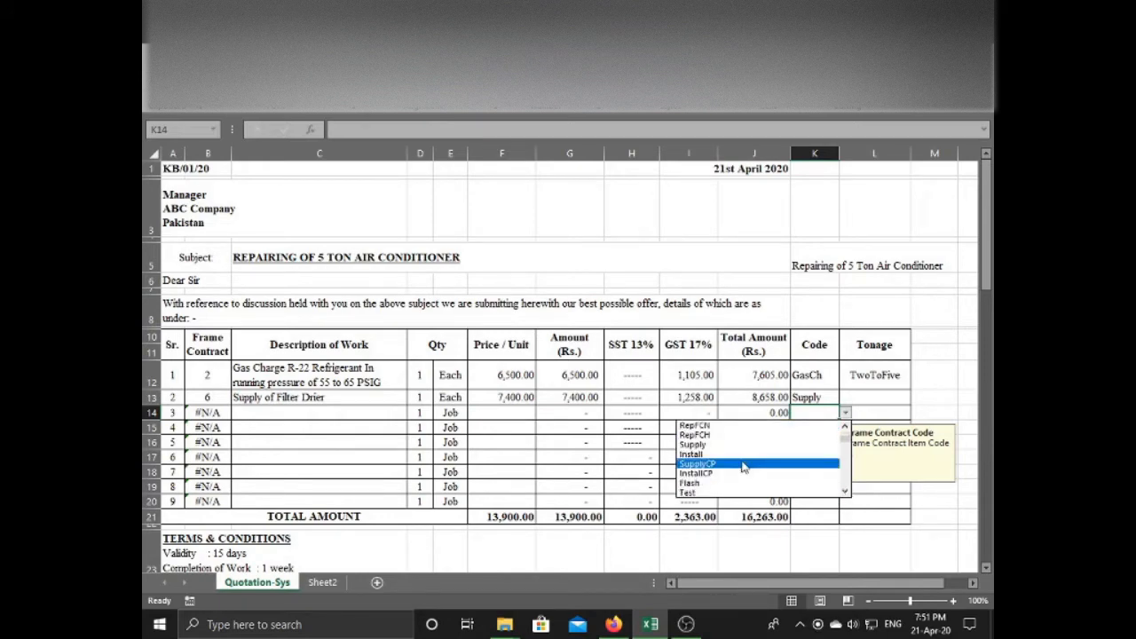
click(744, 465)
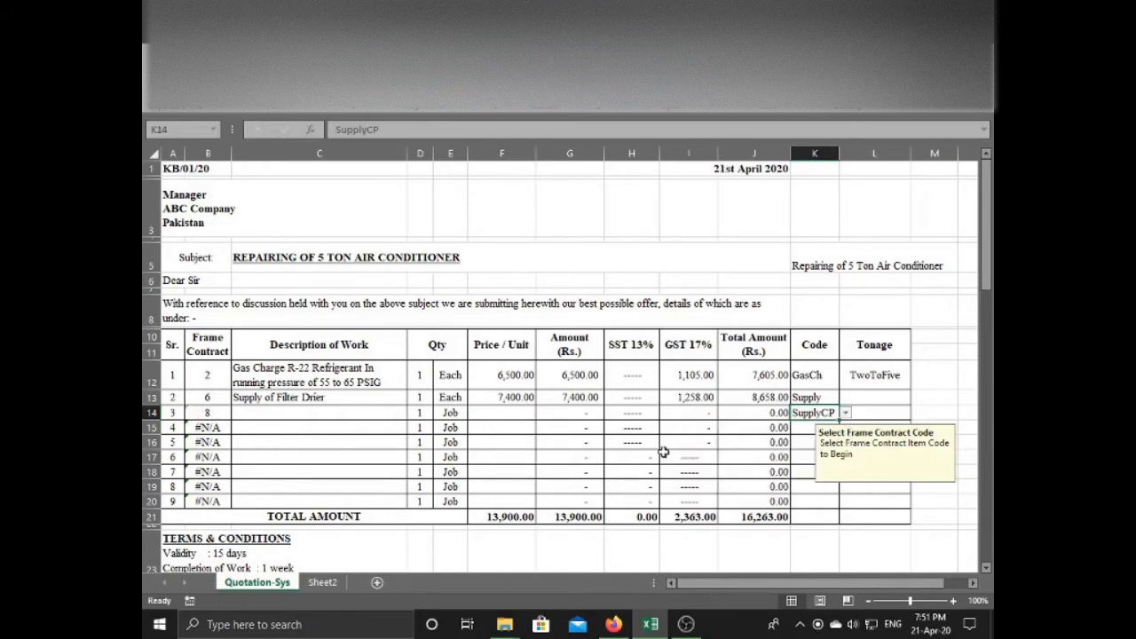
Choose Supply of Copper Piping (rates of different Gauges) as the third item's description of work.
click(379, 408)
click(413, 413)
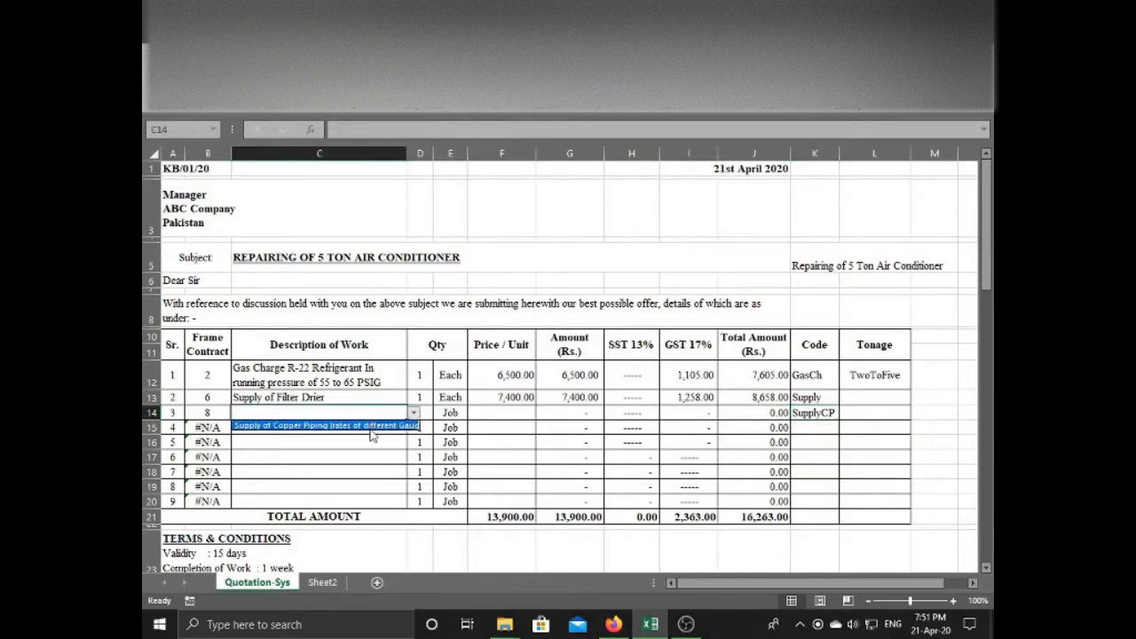
click(371, 427)
Choose 625.00 as the unit price of the third quotation item, the copper piping in row 14.
click(497, 422)
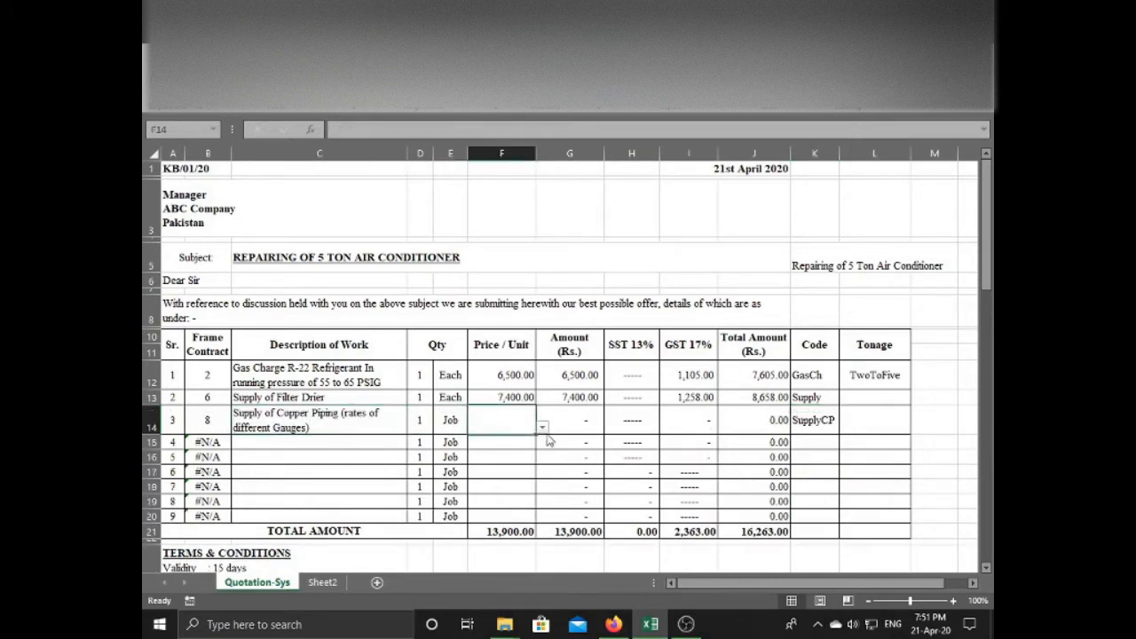
click(541, 427)
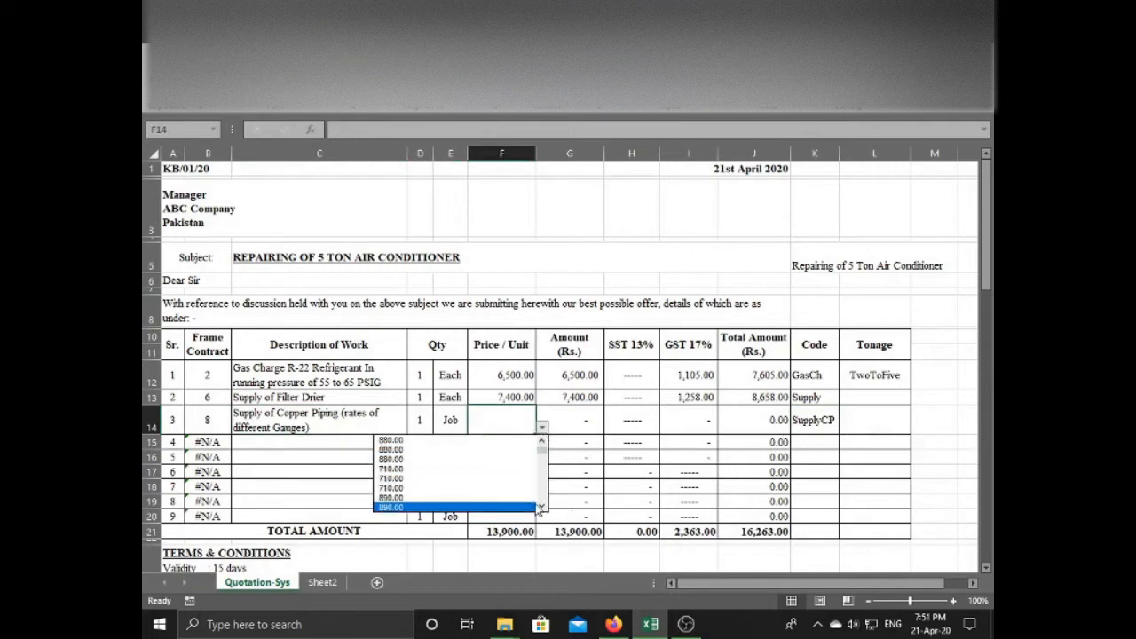
click(541, 509)
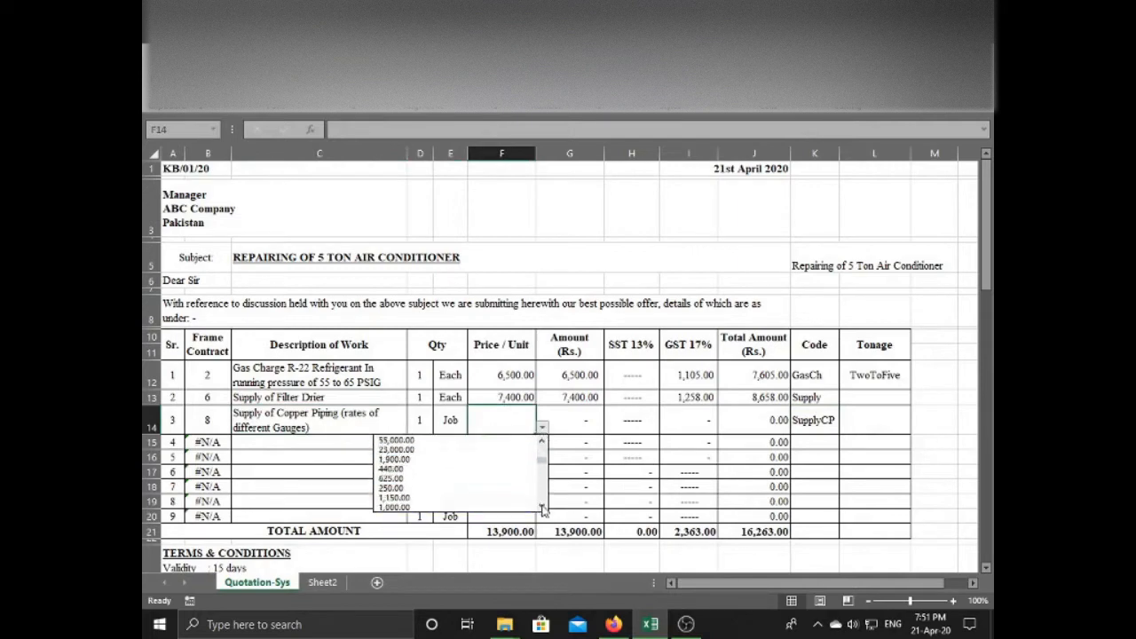
click(444, 478)
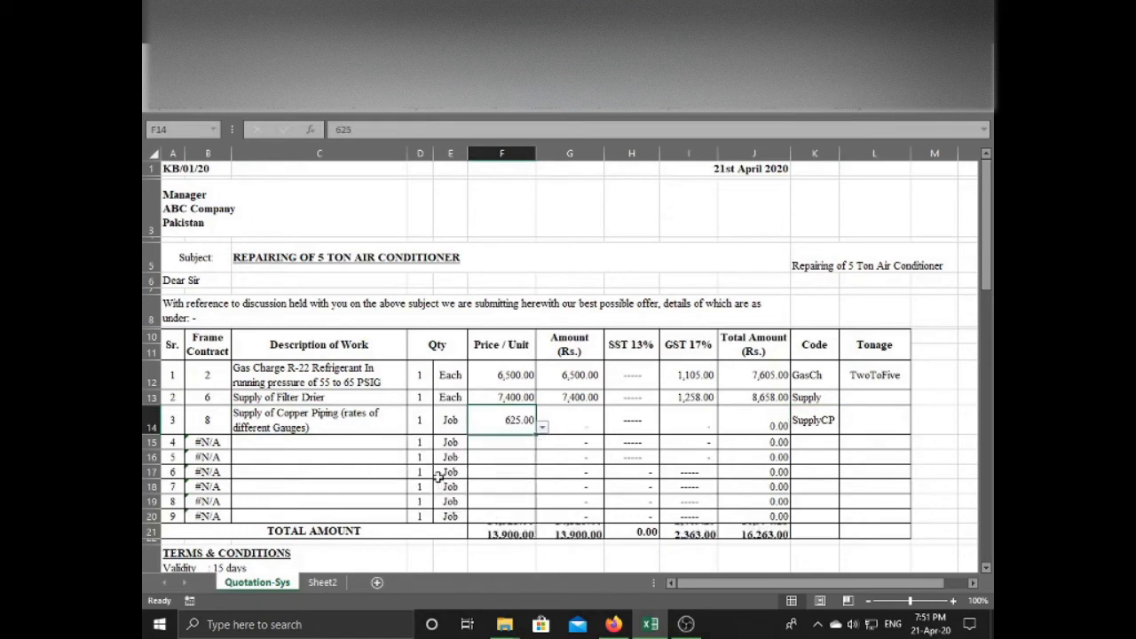
Set the quantity of the copper piping item in row 14 to 67.
click(416, 425)
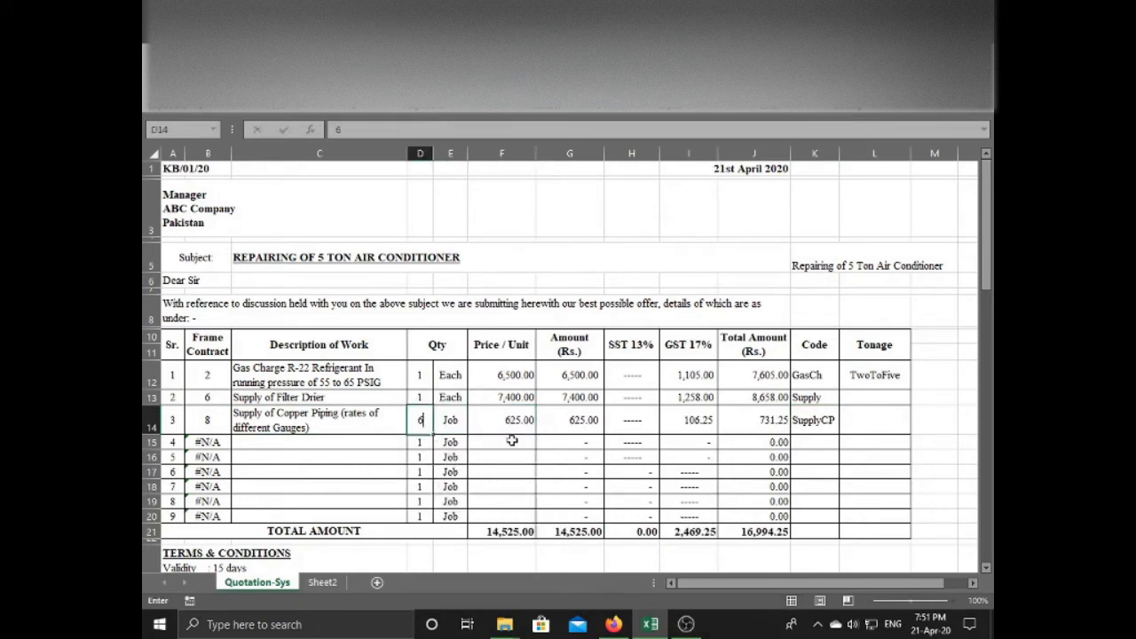
text(67)
key(Return)
key(Up)
key(Right)
key(Right)
key(Right)
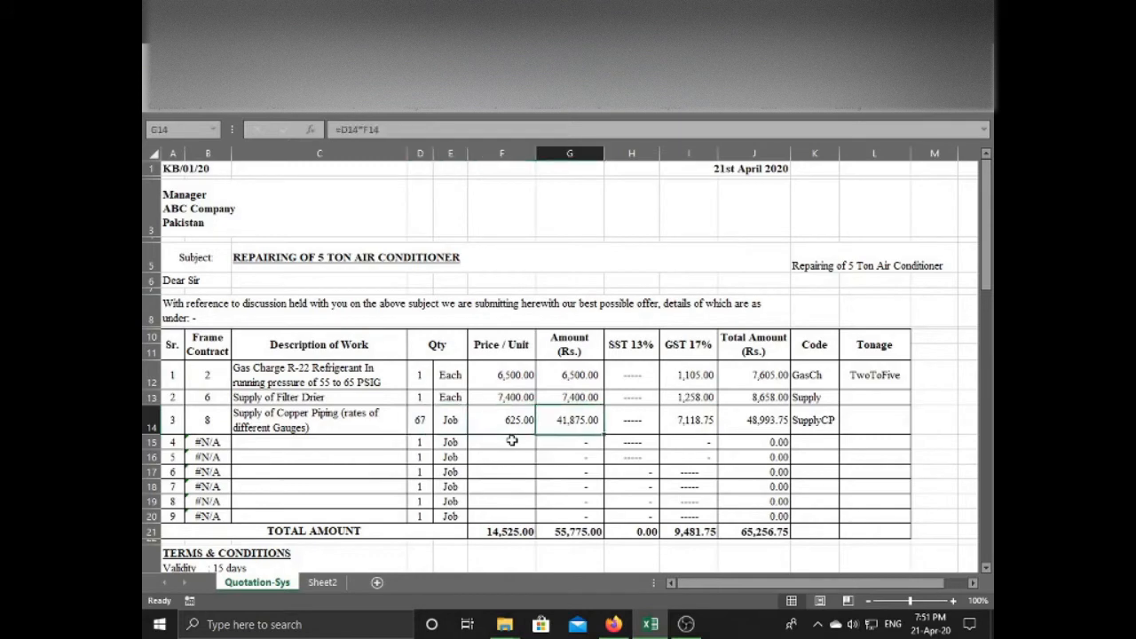
click(509, 419)
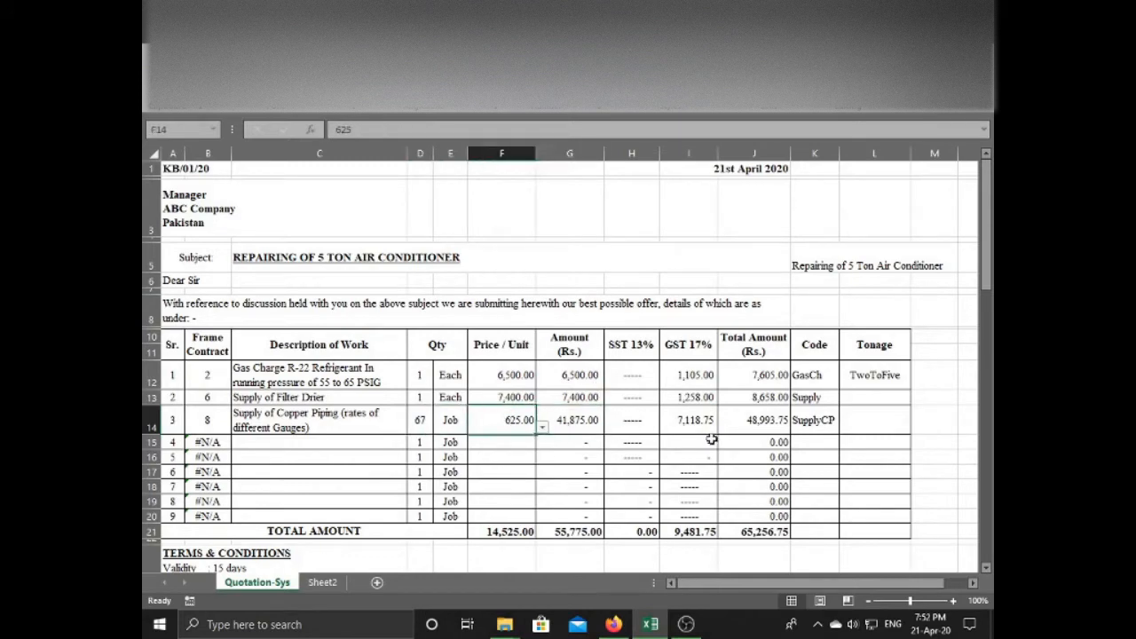
Set the frame contract code of the fourth quotation item (row 15) to ConRep.
click(824, 443)
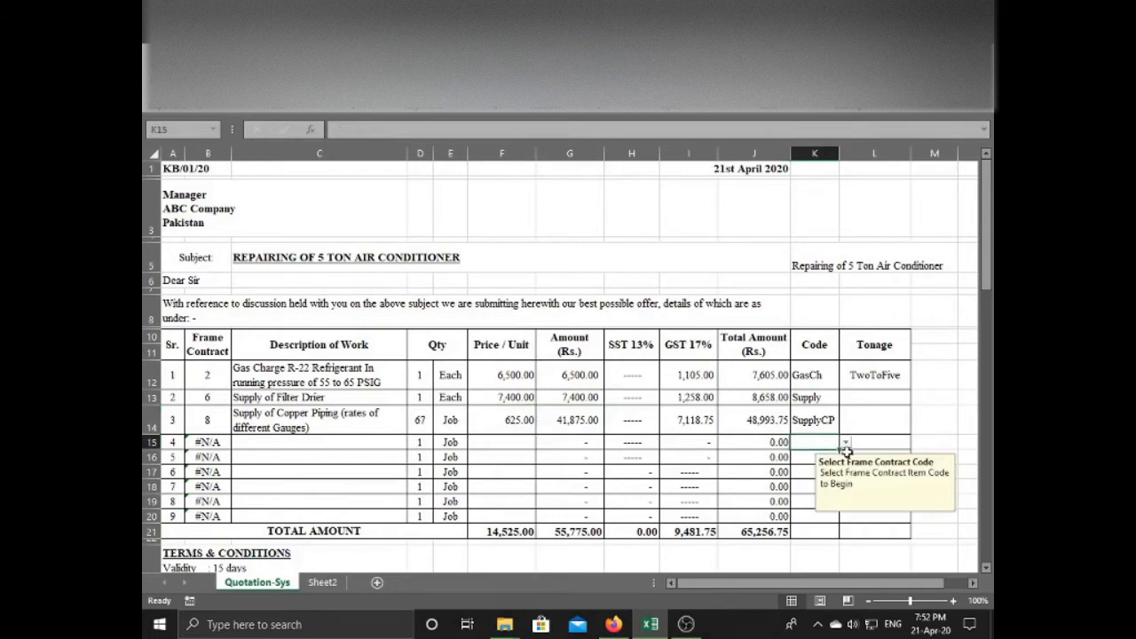
click(846, 442)
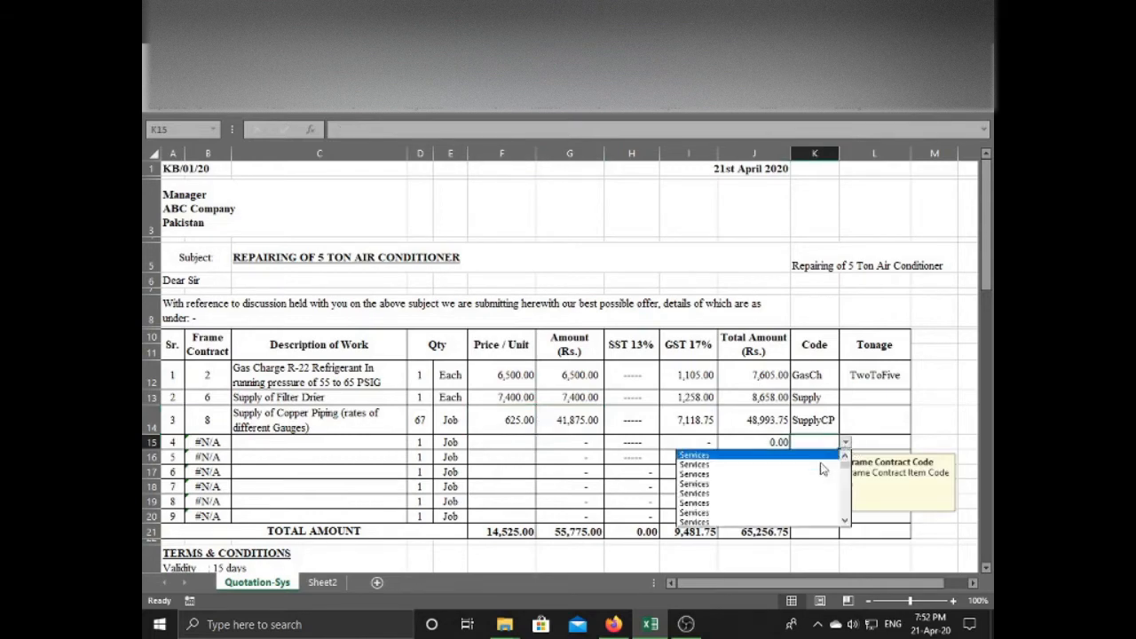
click(843, 522)
click(845, 522)
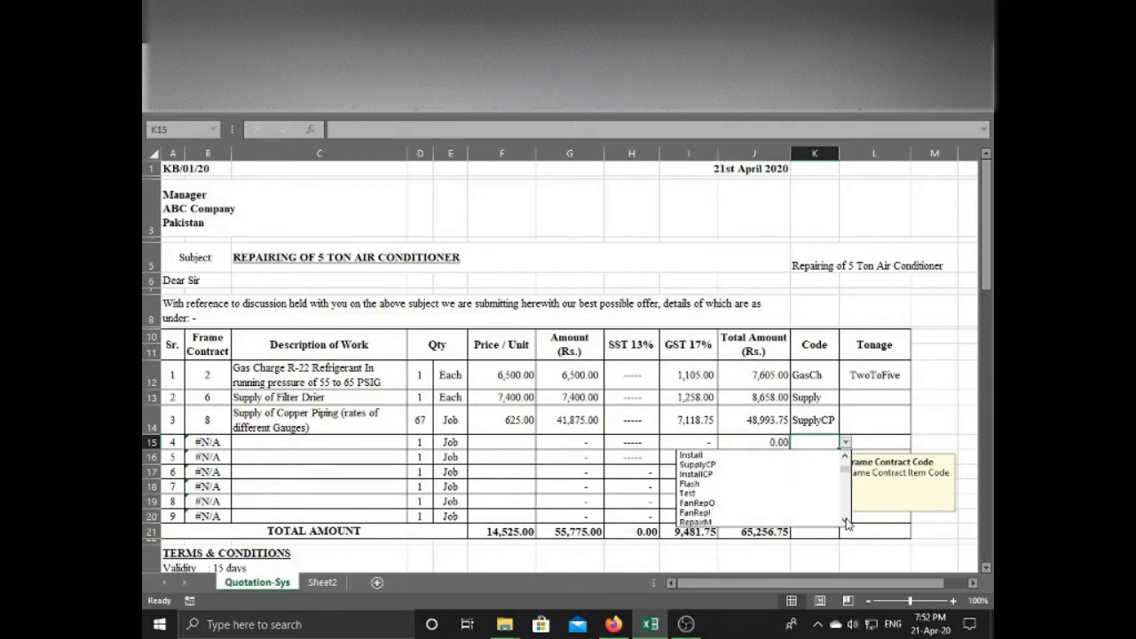
click(844, 522)
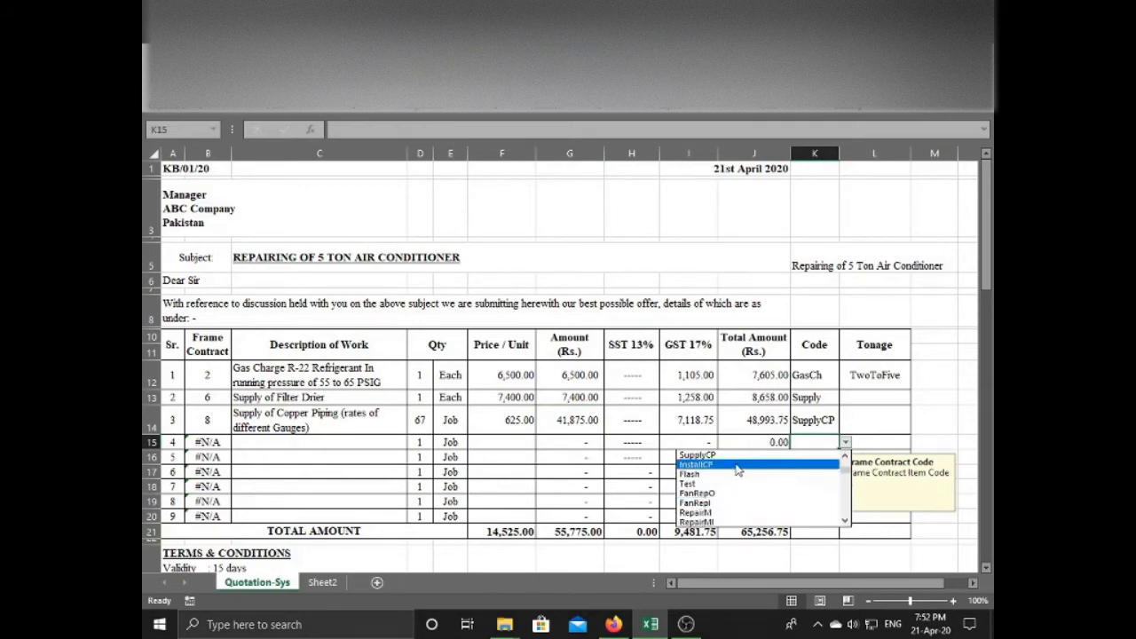
click(845, 522)
click(845, 522)
click(844, 521)
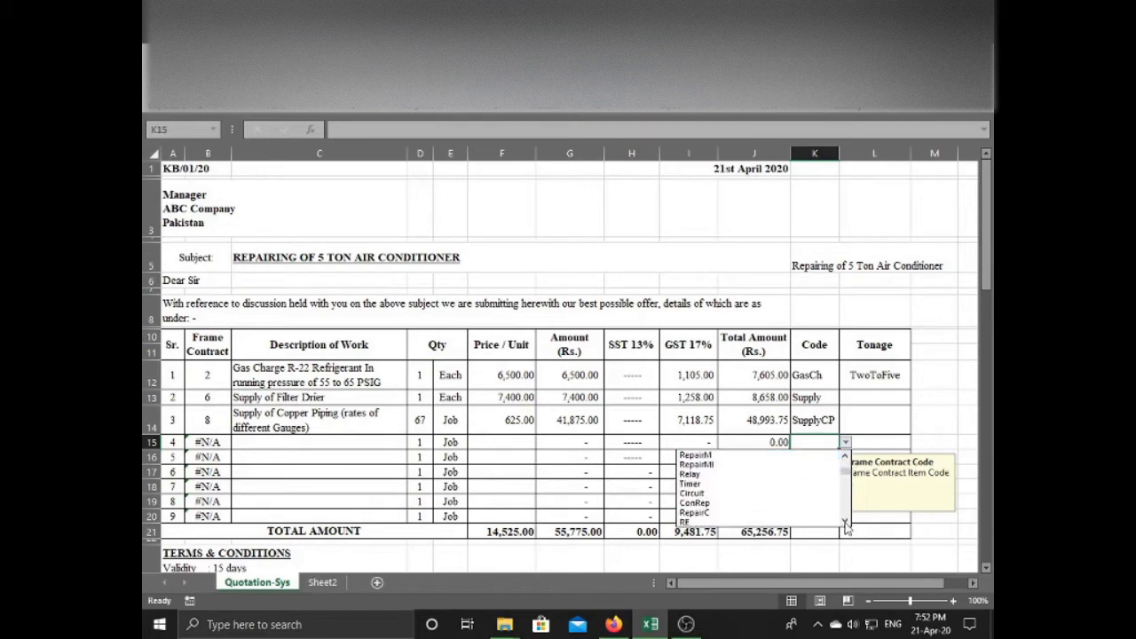
click(718, 504)
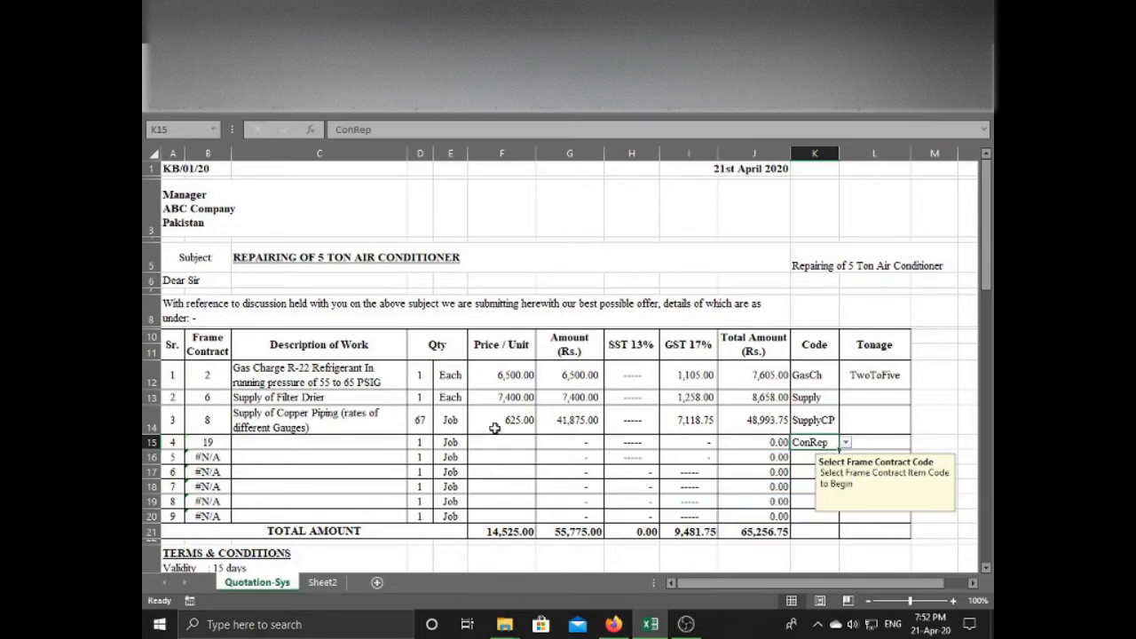
Choose Condenser Replacement (IDU or ODU) as the fourth item's description and 4,000.00 as its unit price.
click(289, 444)
click(413, 444)
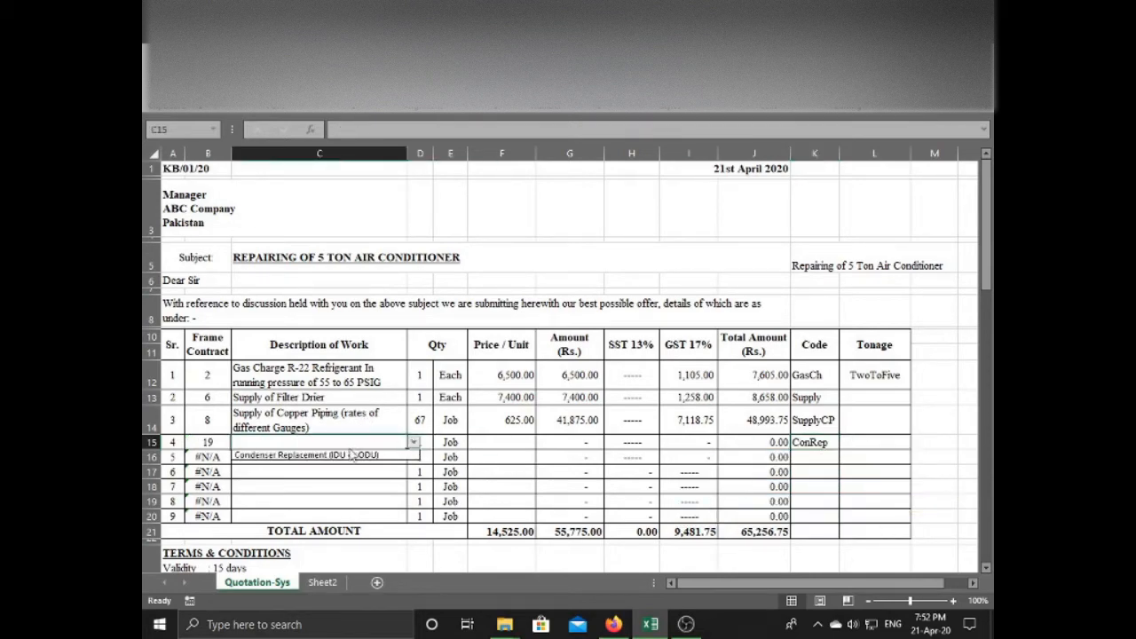
click(351, 462)
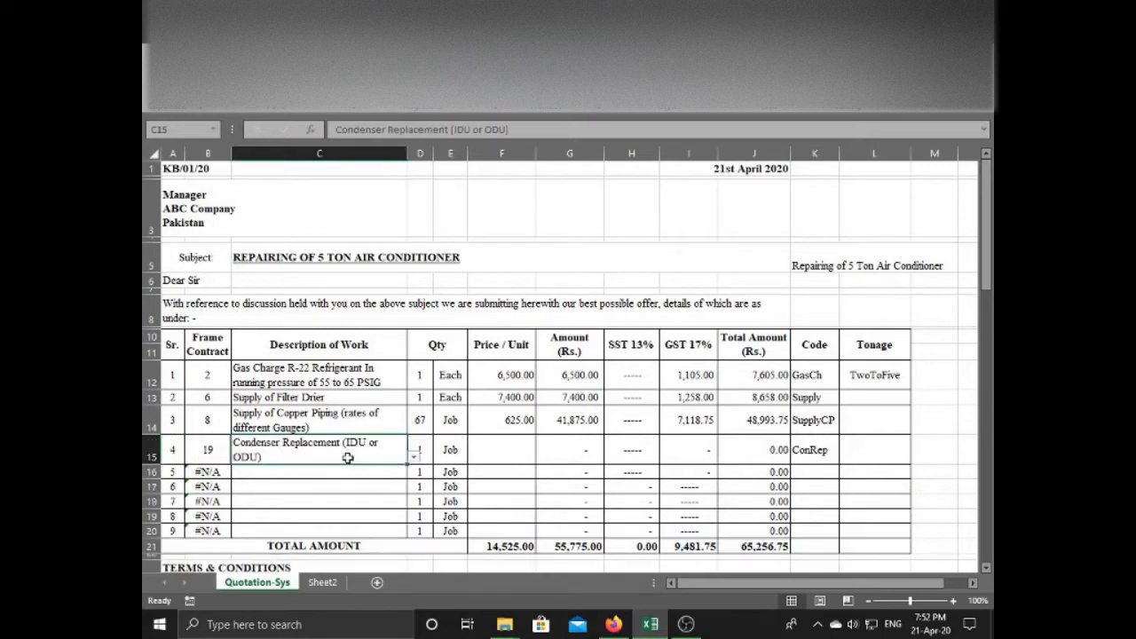
click(507, 455)
click(542, 456)
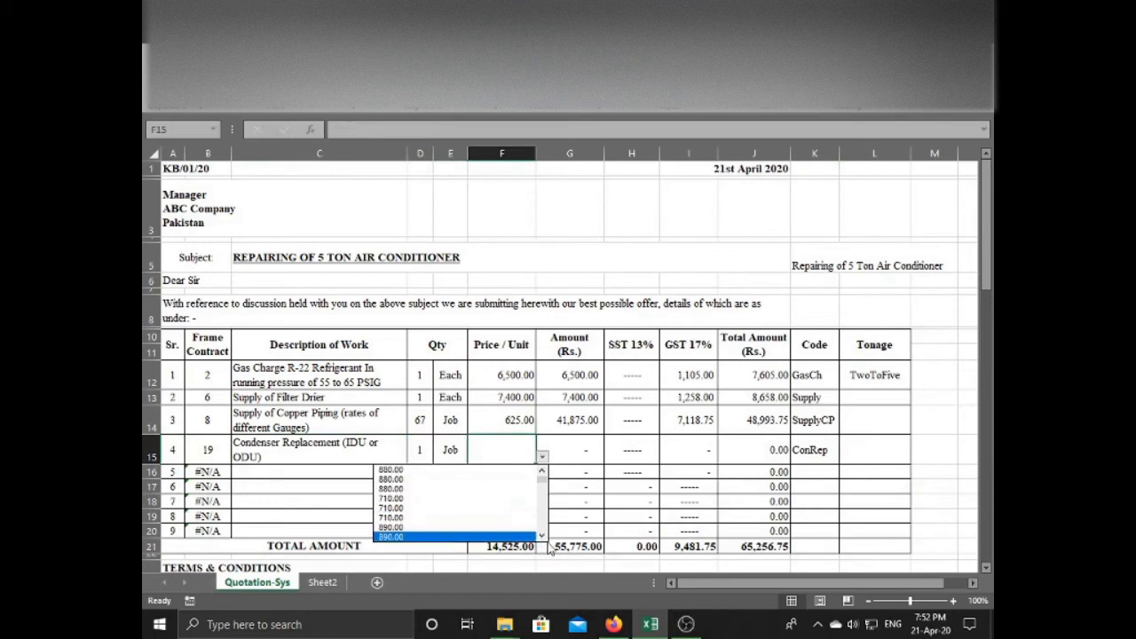
scroll(542, 538, down, 5)
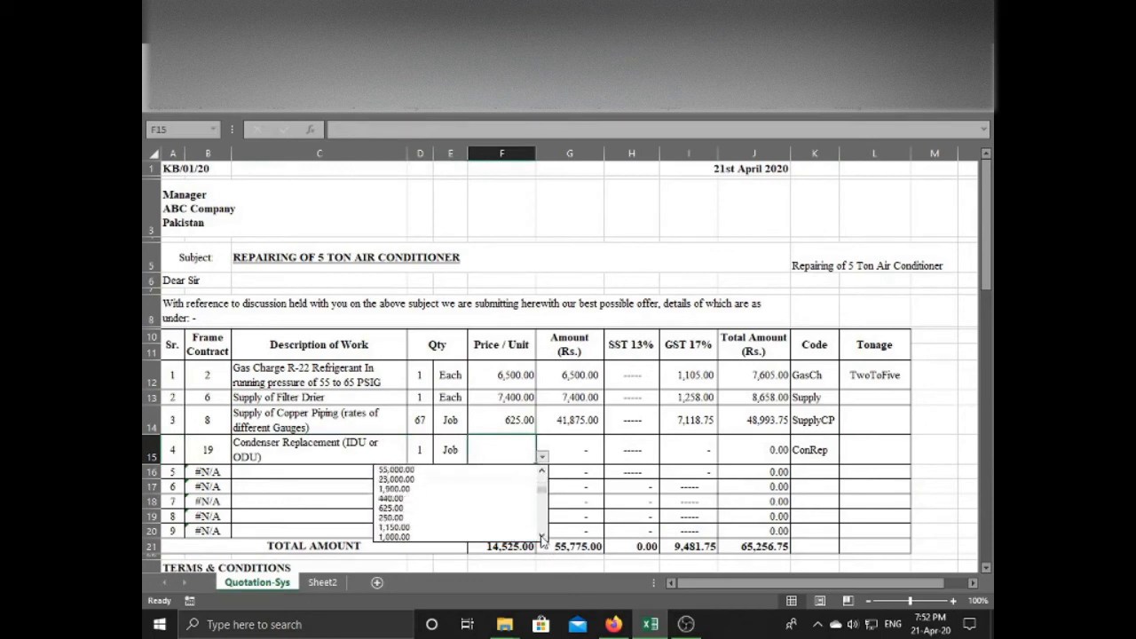
click(394, 536)
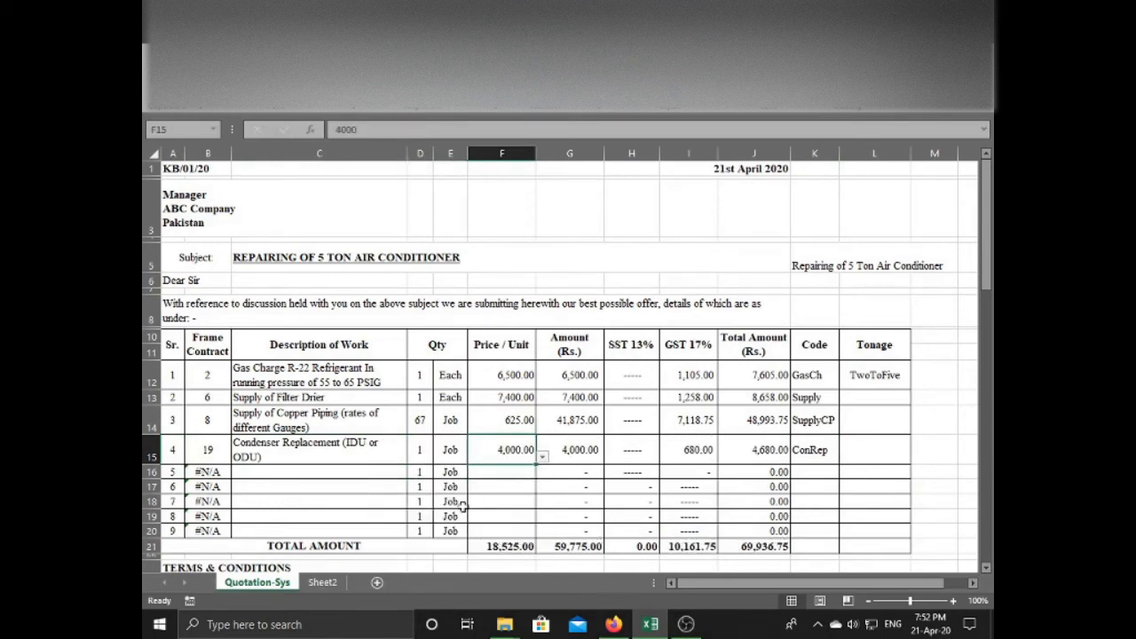
Set the quantity of the condenser replacement item in row 15 to 2.
click(422, 453)
text(2)
click(517, 472)
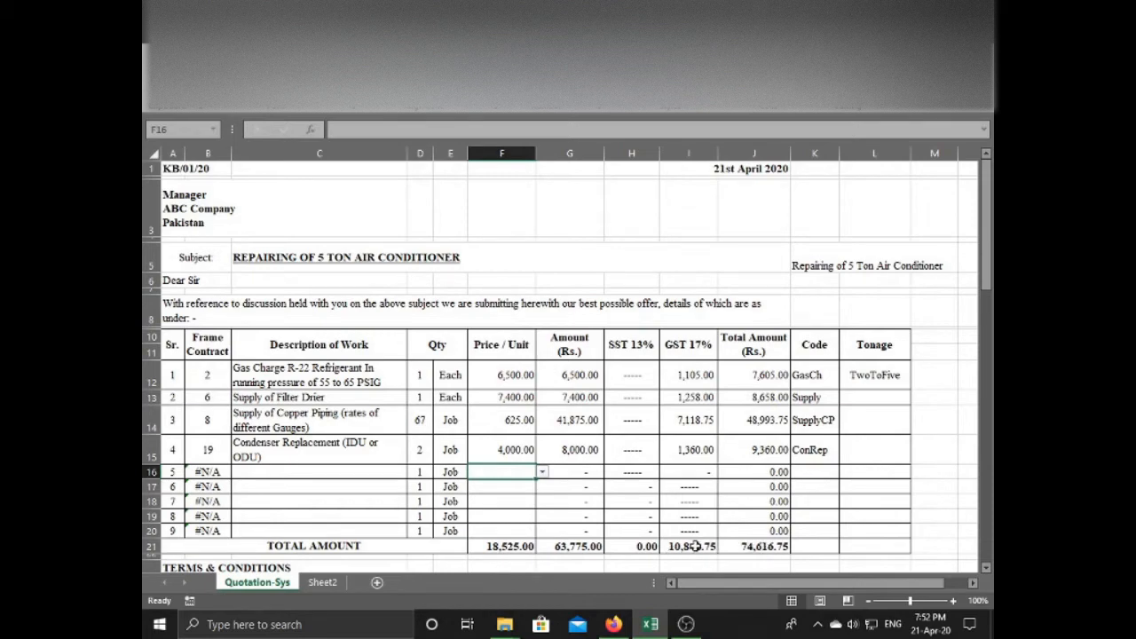
Set the frame contract code of the fifth quotation item (row 16) to SupplyE.
click(757, 472)
click(801, 471)
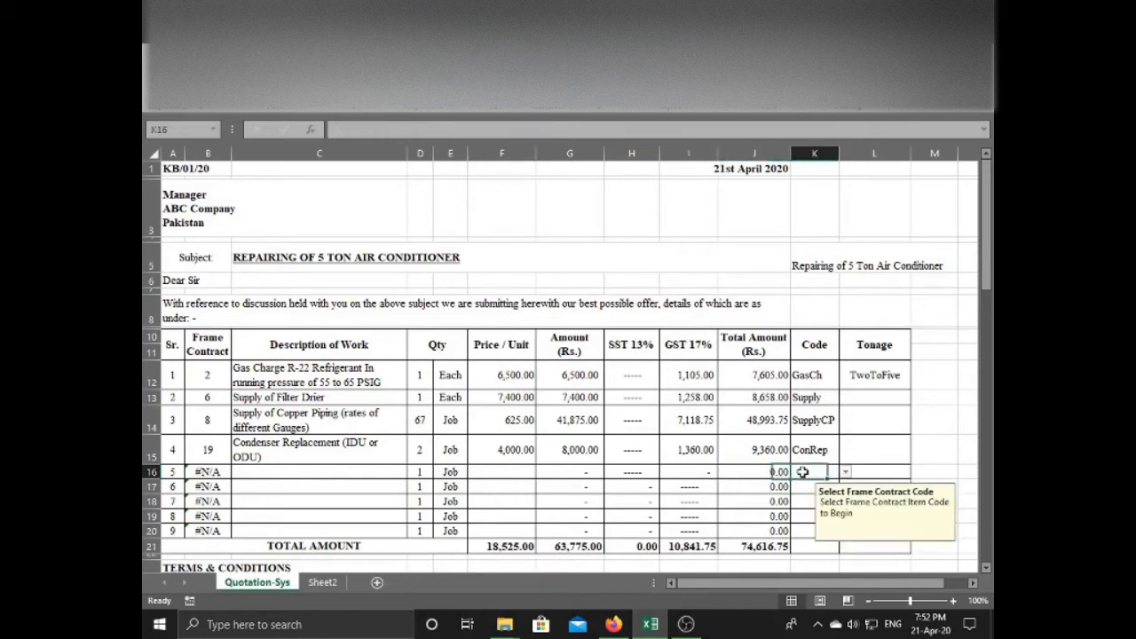
click(844, 475)
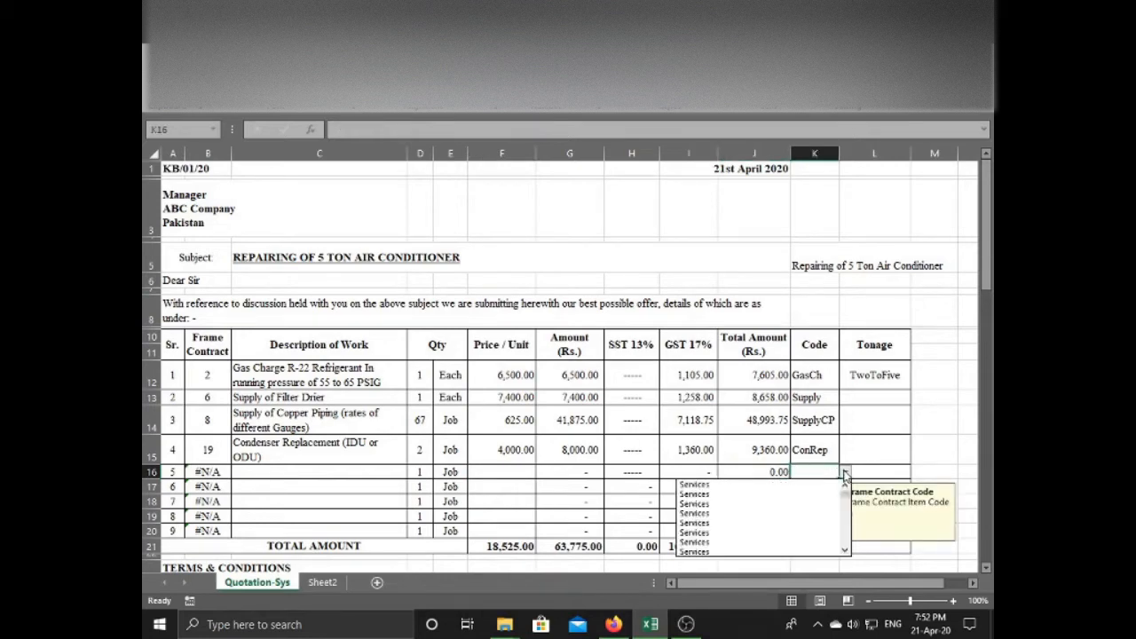
click(844, 551)
click(844, 551)
click(843, 551)
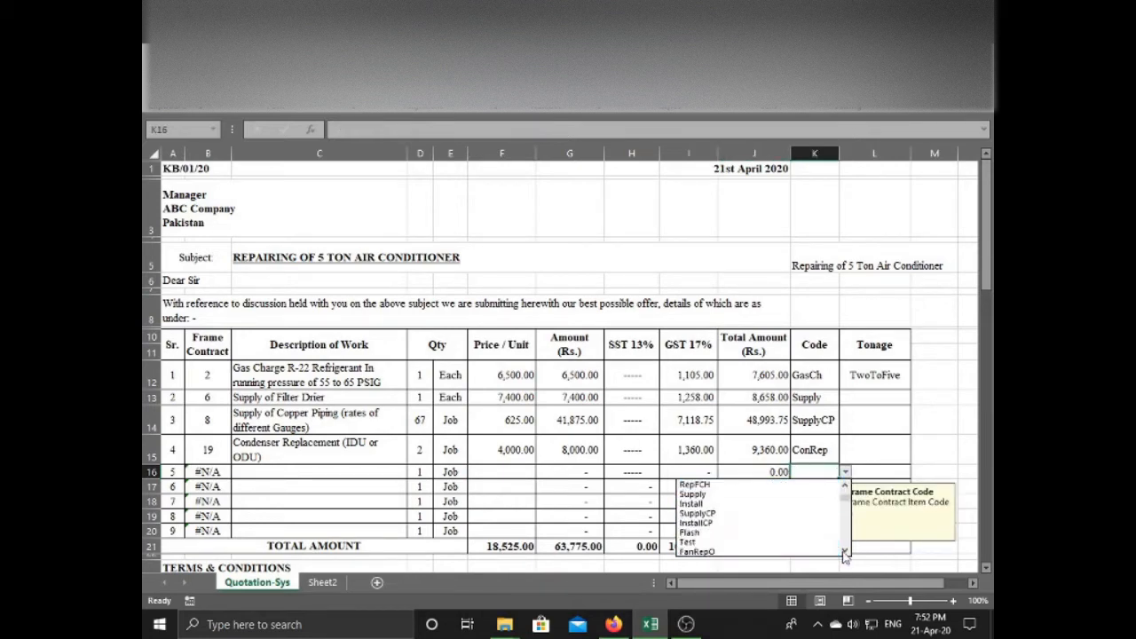
click(844, 551)
click(844, 551)
click(844, 551)
click(844, 551)
click(844, 551)
click(844, 551)
click(844, 551)
click(844, 551)
click(843, 551)
click(844, 551)
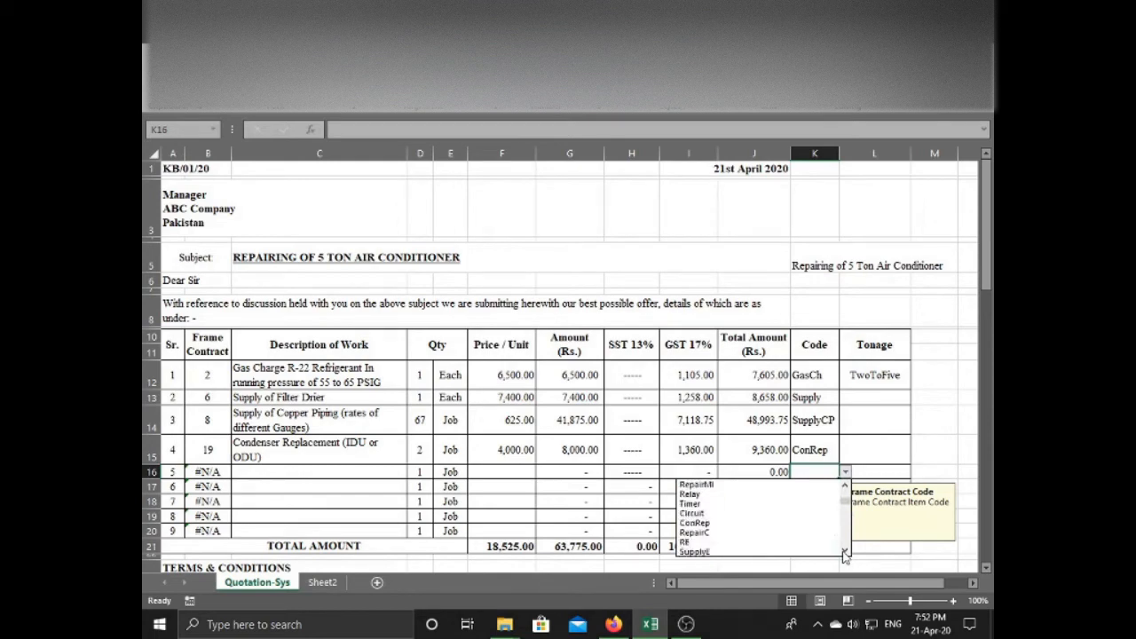
click(844, 551)
click(844, 551)
click(774, 533)
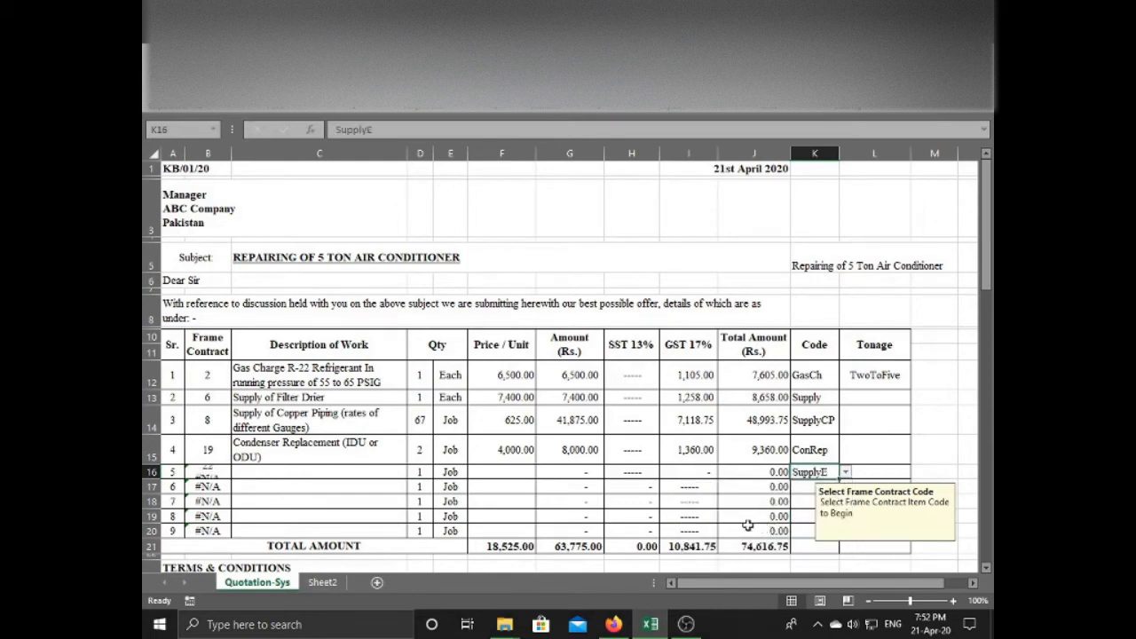
Choose Supply of Evaporator (Chamber of IDU) as the fifth item's description and 17,100.00 as its unit price.
click(302, 471)
click(414, 473)
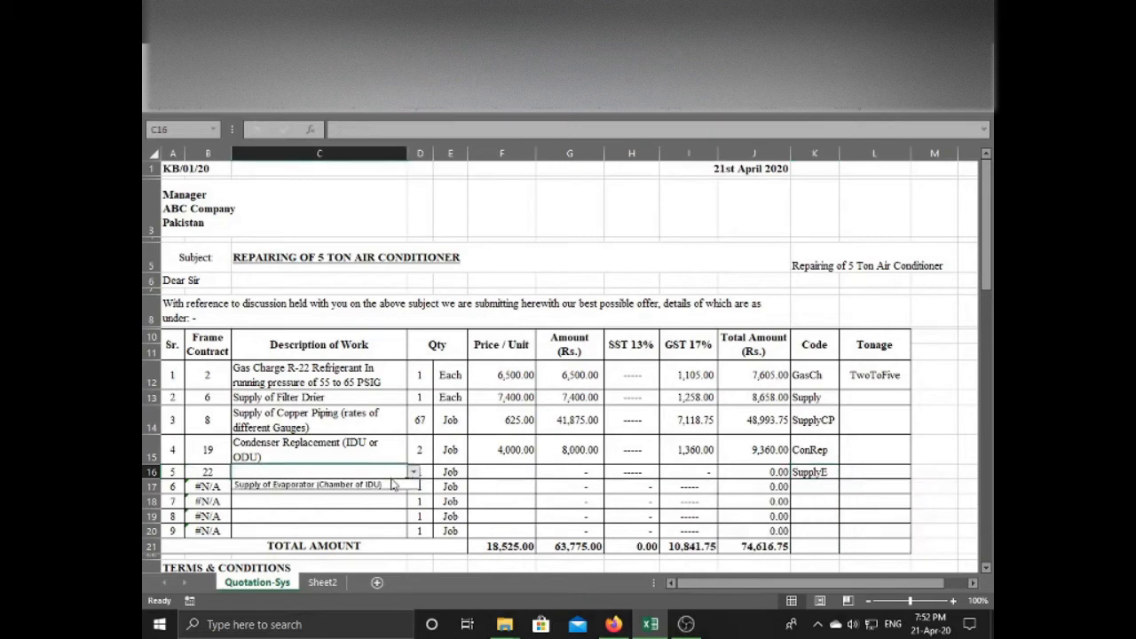
click(394, 484)
click(501, 477)
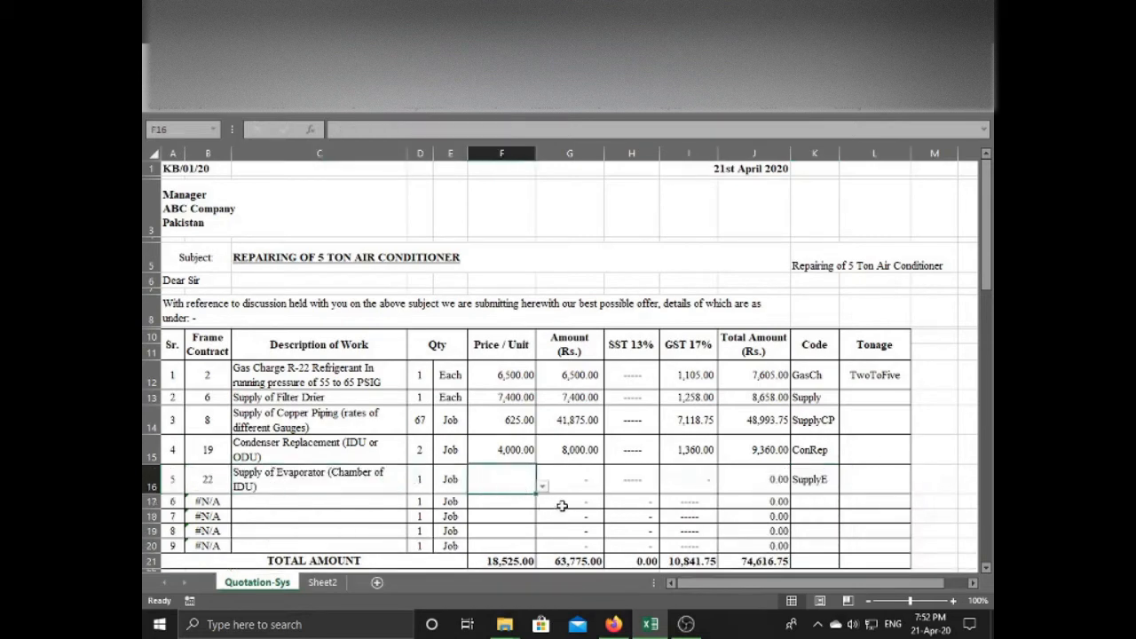
click(542, 486)
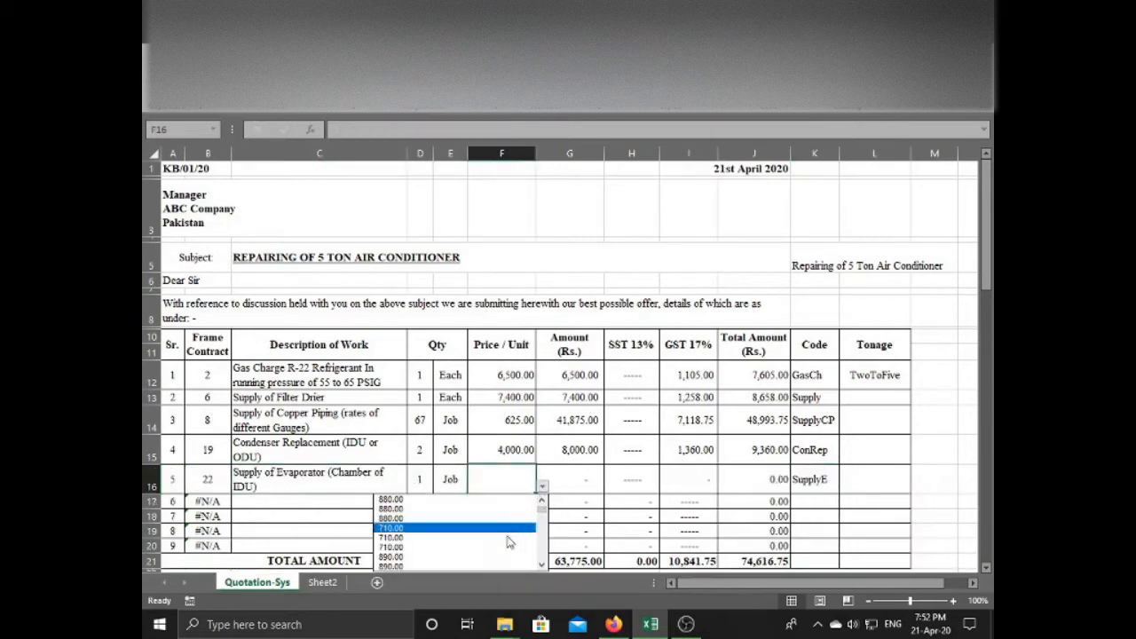
click(542, 566)
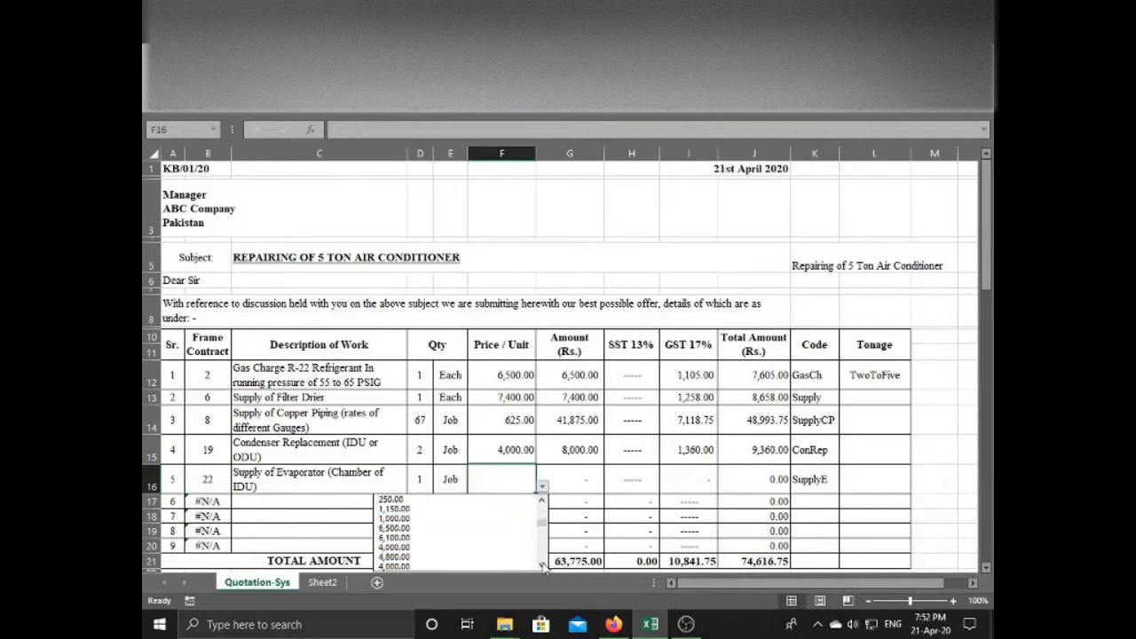
click(542, 565)
click(542, 566)
click(542, 565)
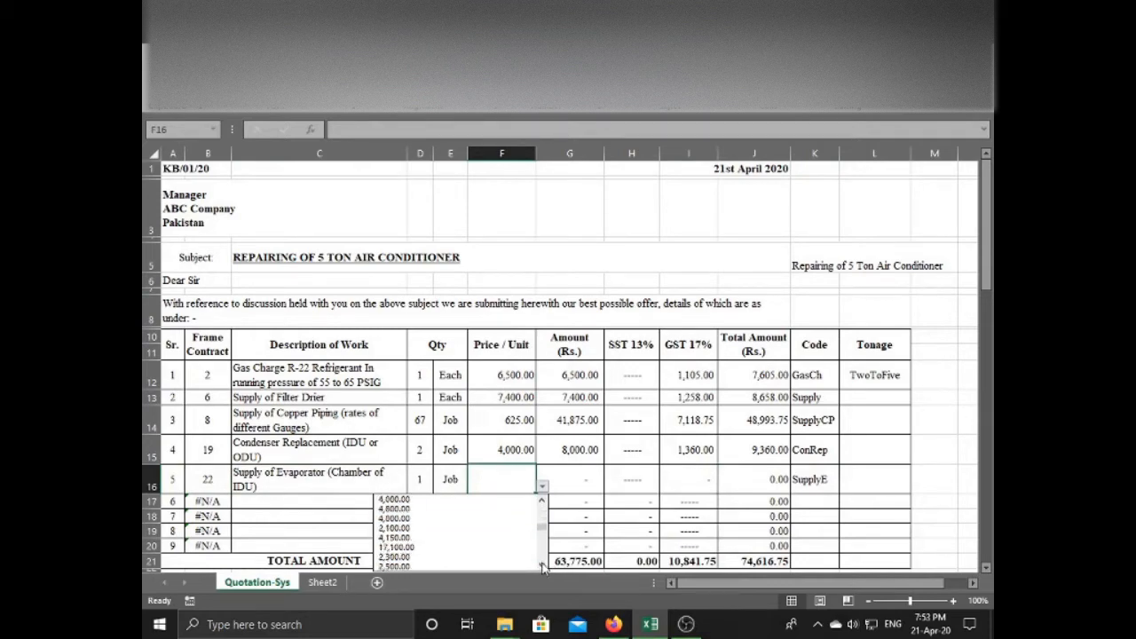
click(421, 547)
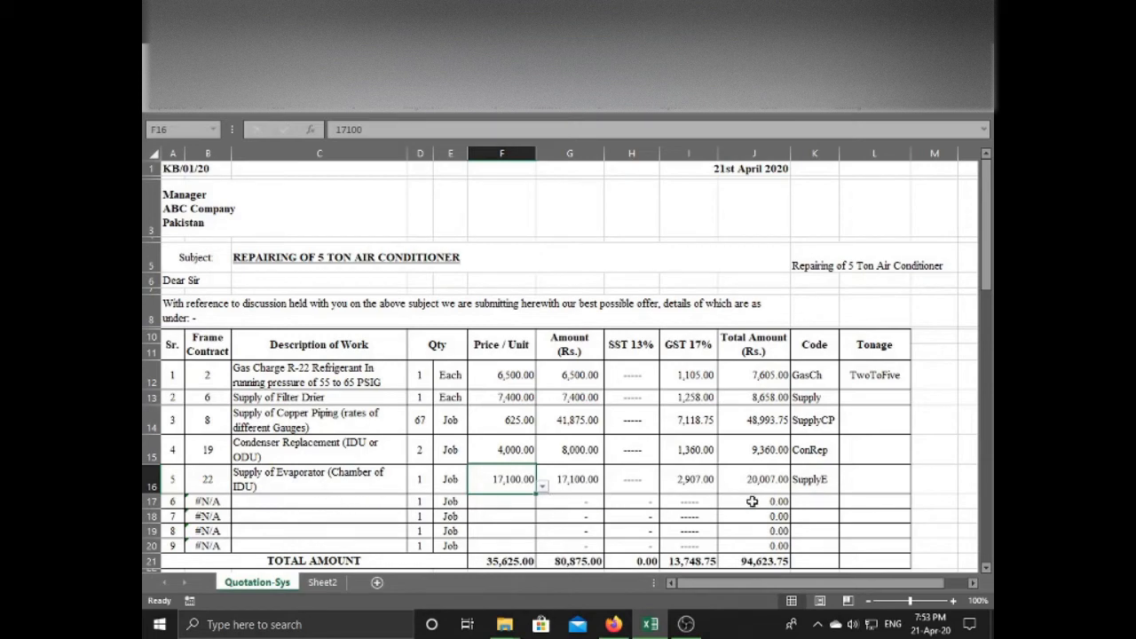
Set the frame contract code of the sixth quotation item (row 17) to RepFCN.
click(752, 501)
click(821, 501)
click(846, 506)
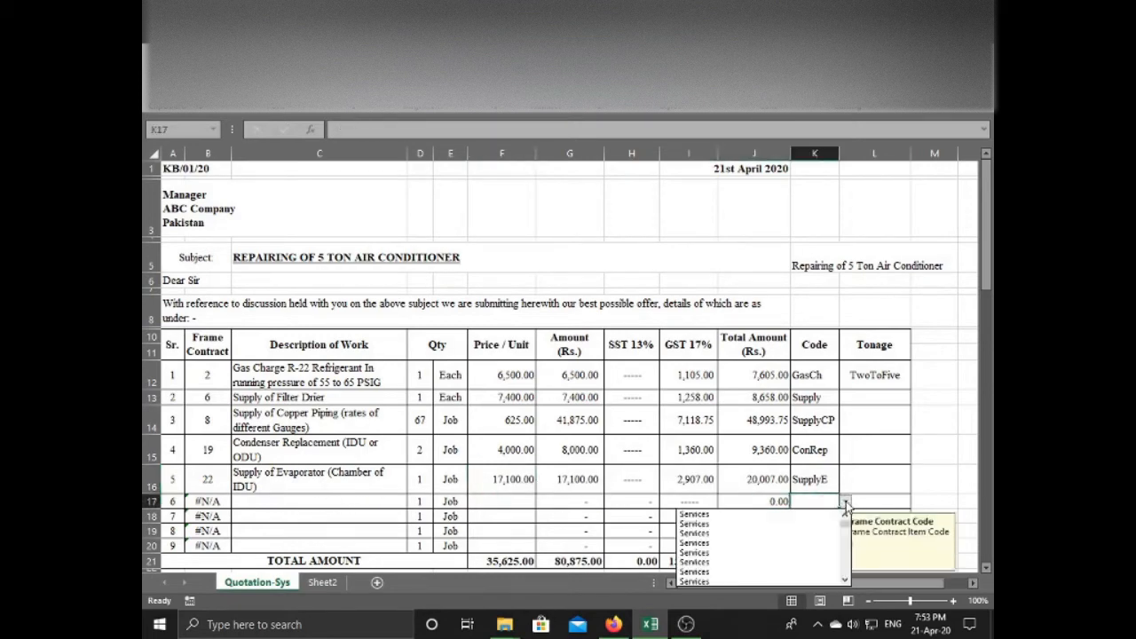
click(845, 581)
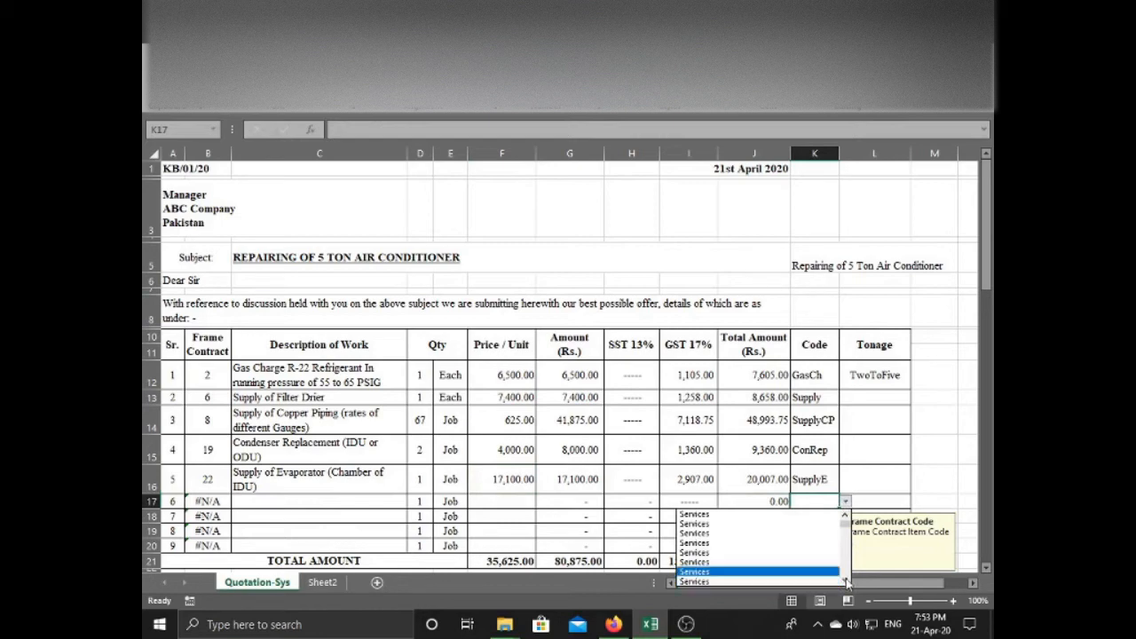
drag(846, 581, 845, 583)
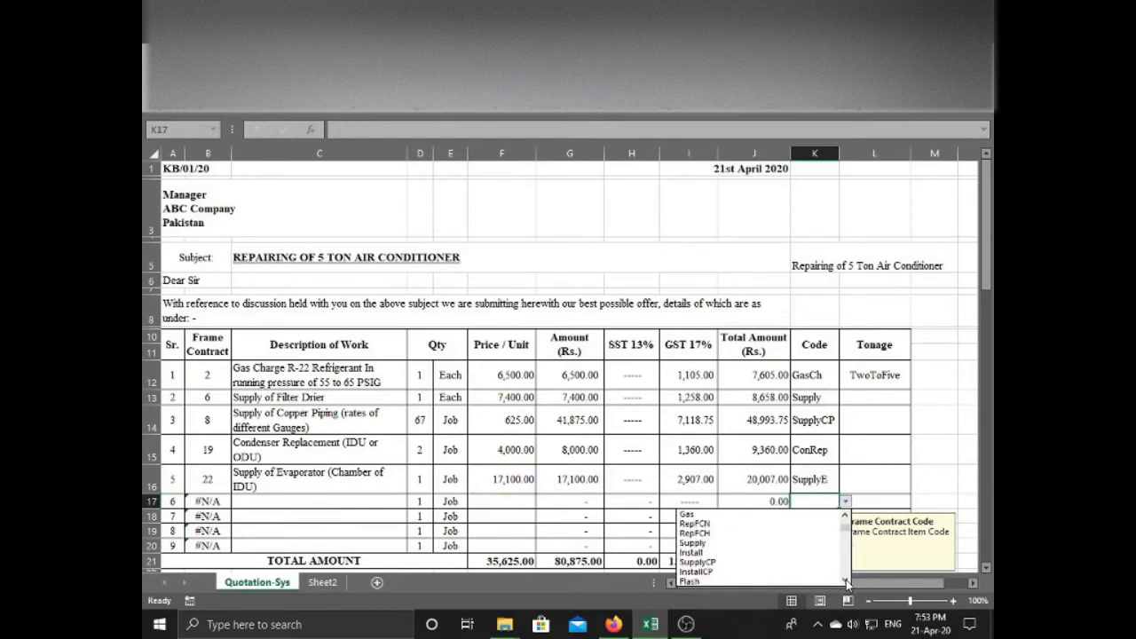
click(728, 524)
Choose Replacement of Faulty Compressor with new One (Rotary/Piston etc) as the sixth item's description and 23,000.00 as its unit price.
click(346, 500)
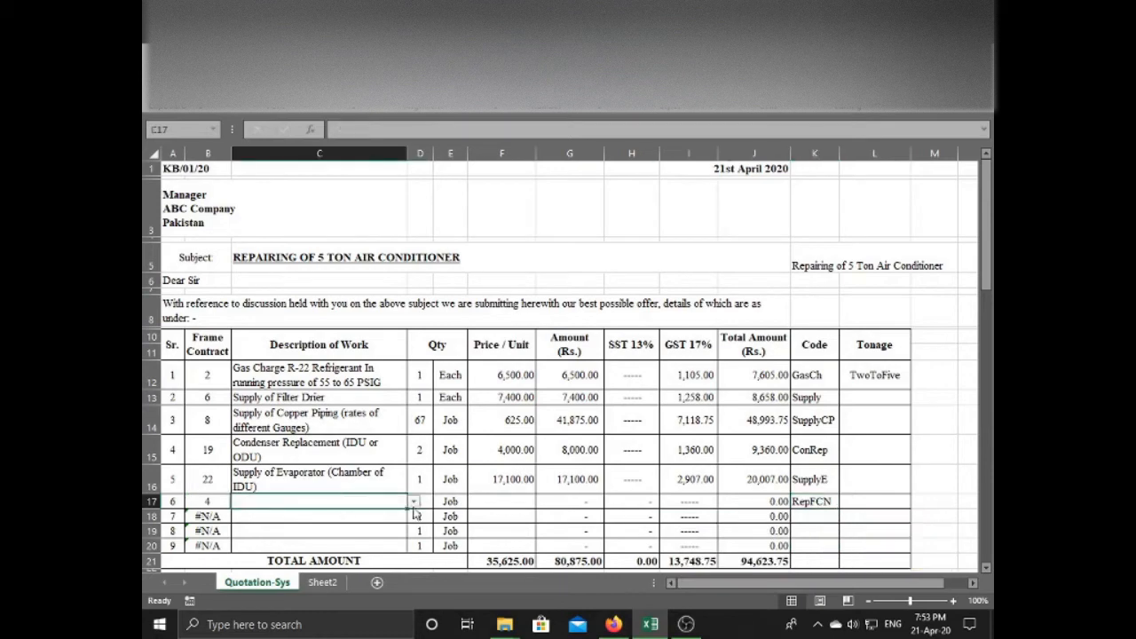
click(413, 501)
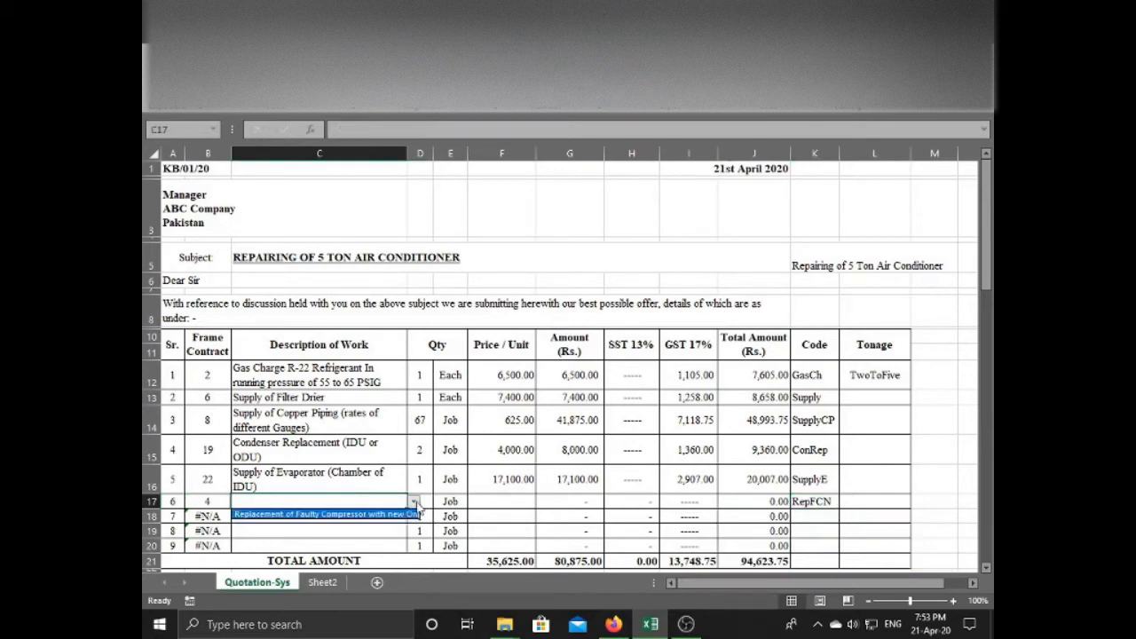
click(405, 515)
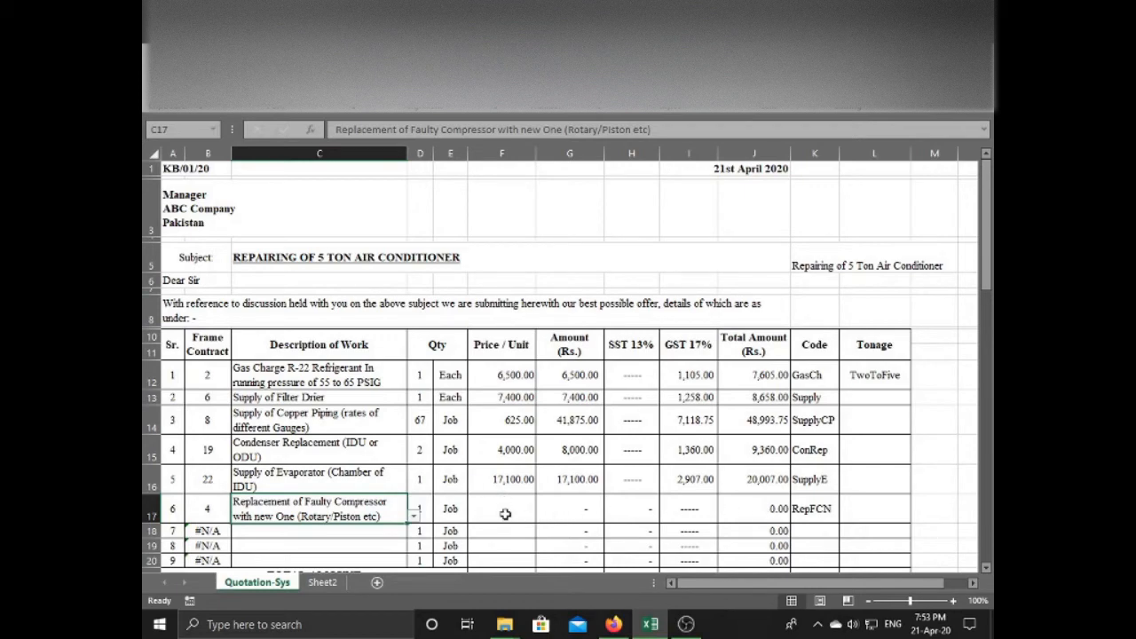
click(504, 514)
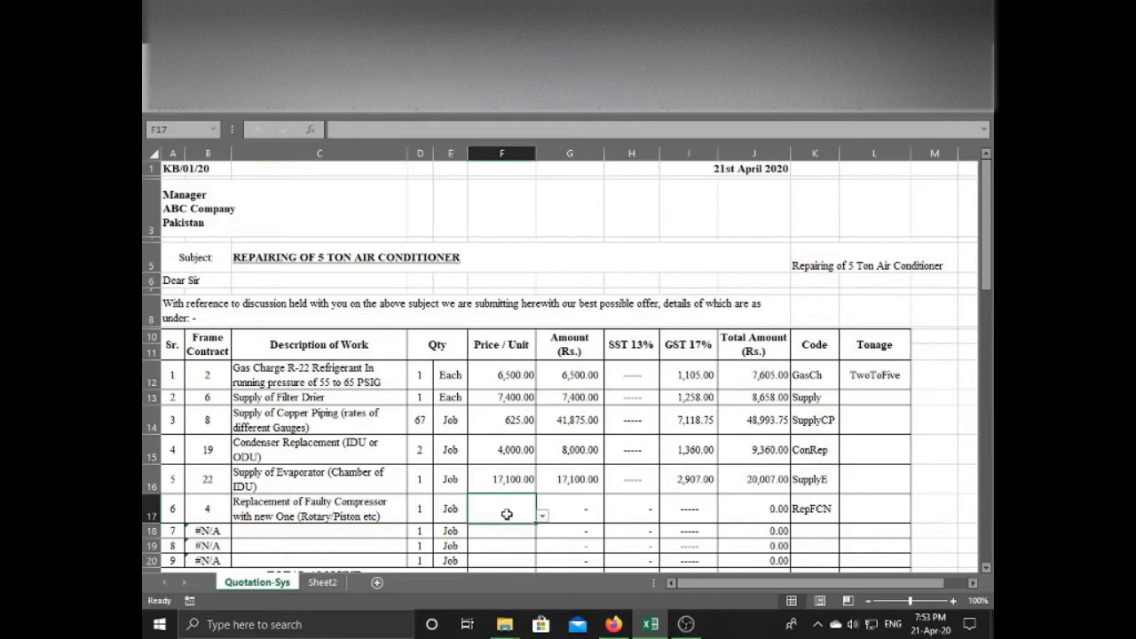
click(543, 516)
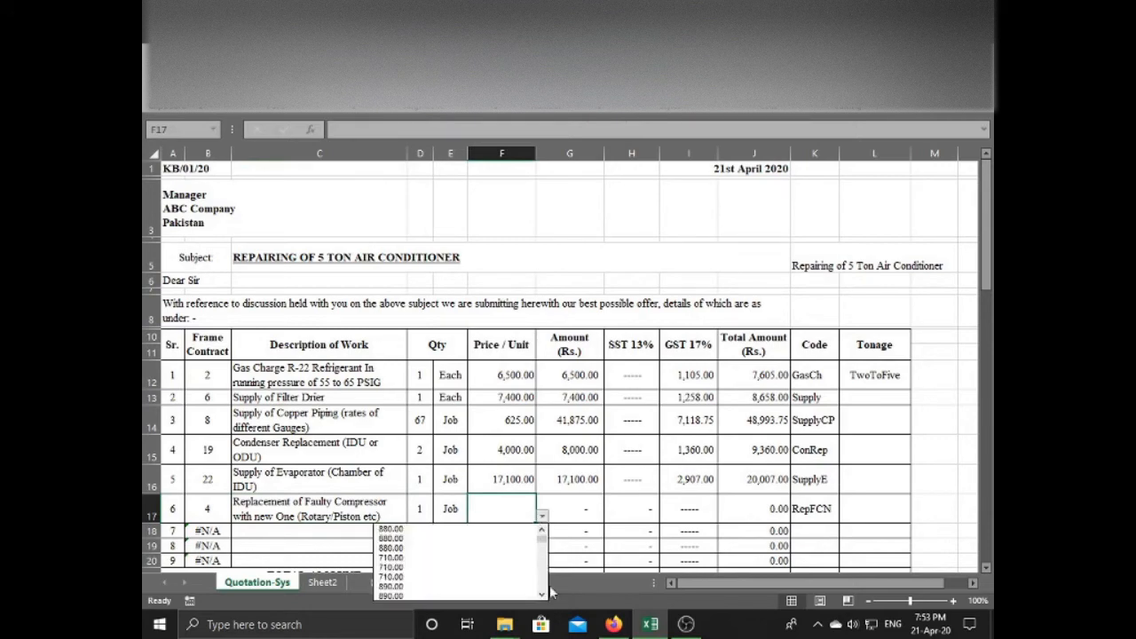
click(542, 598)
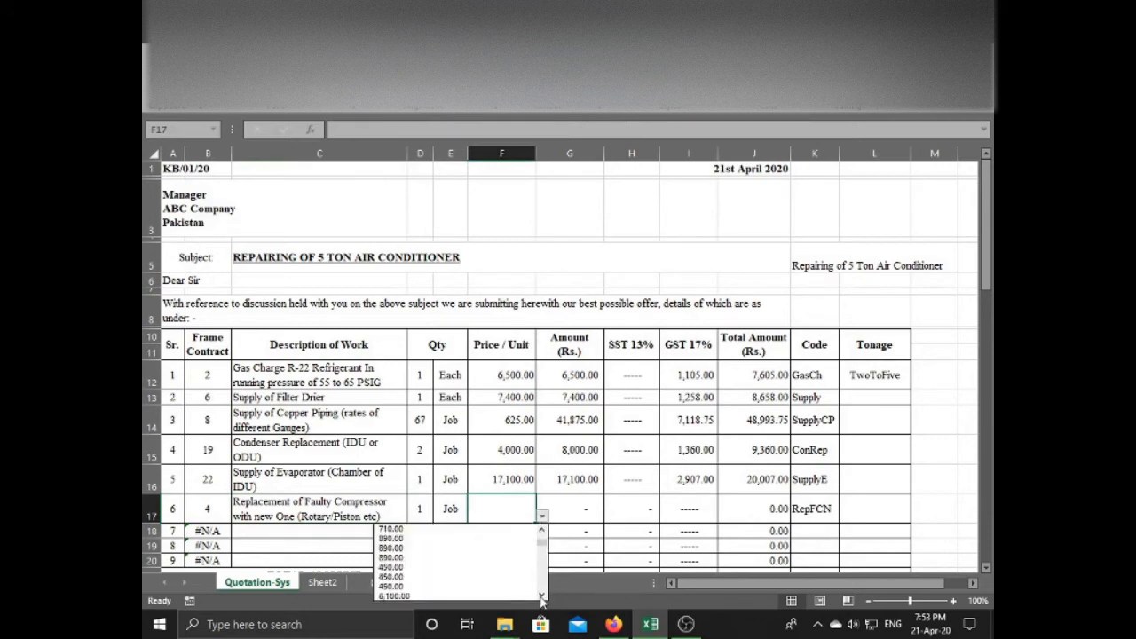
click(436, 557)
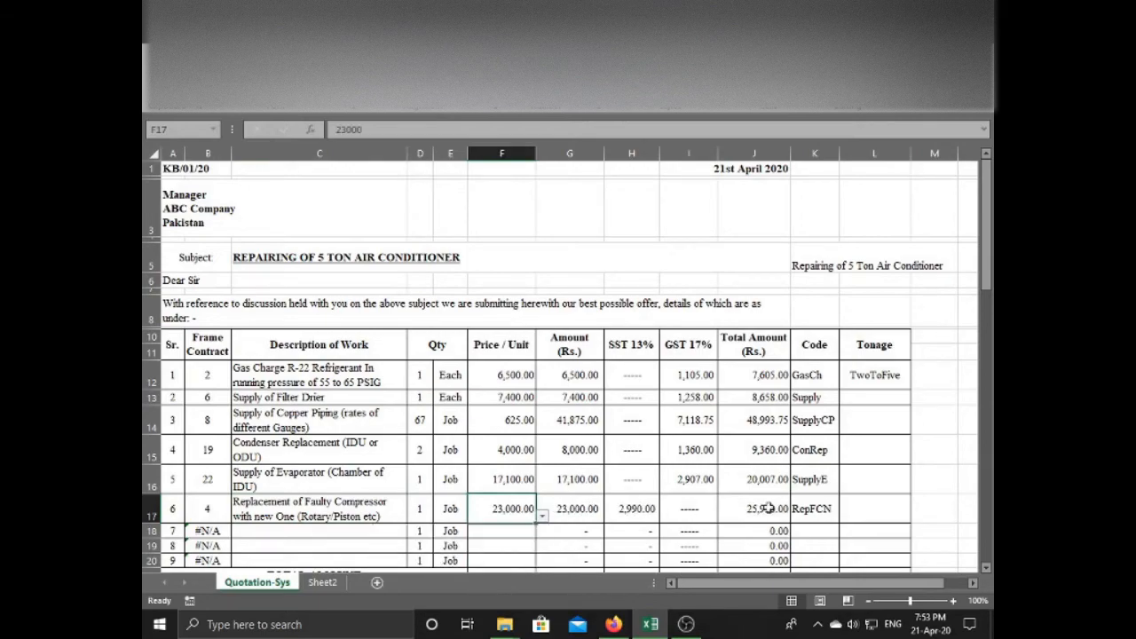
Set the frame contract code of the seventh quotation item (row 18) to RepairC.
scroll(789, 496, down, 2)
click(829, 456)
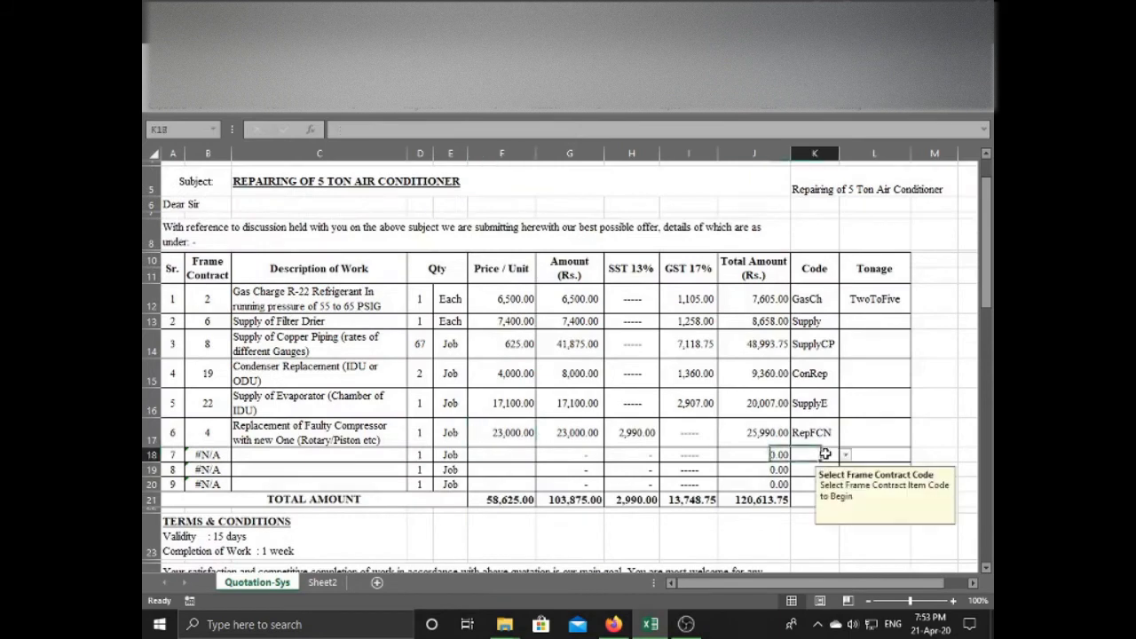
click(845, 455)
scroll(844, 535, down, 6)
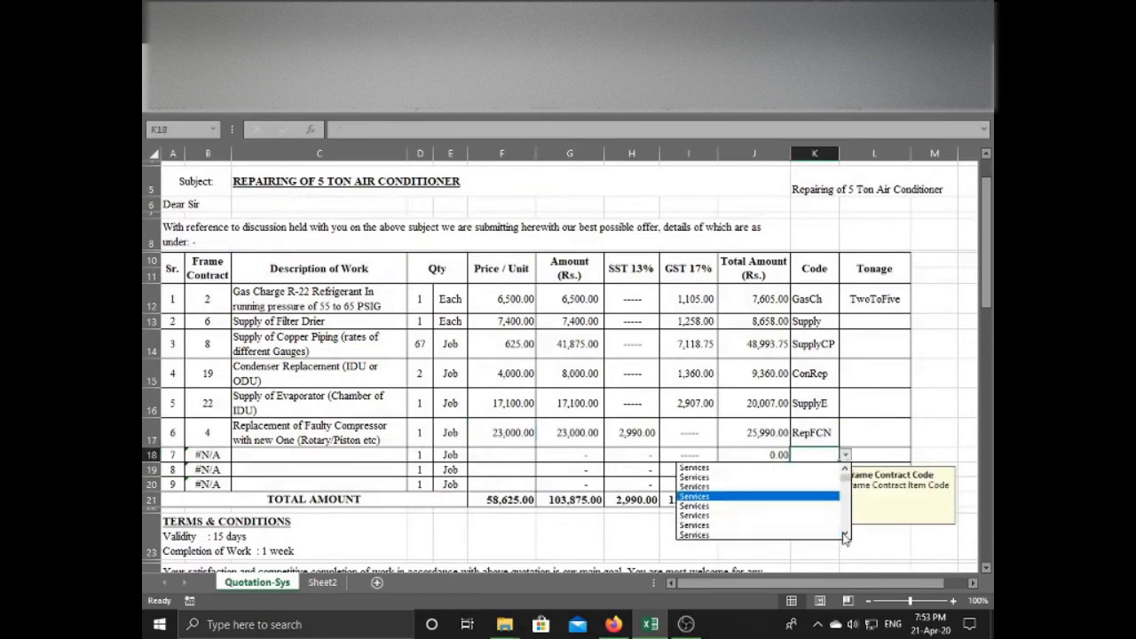
click(844, 535)
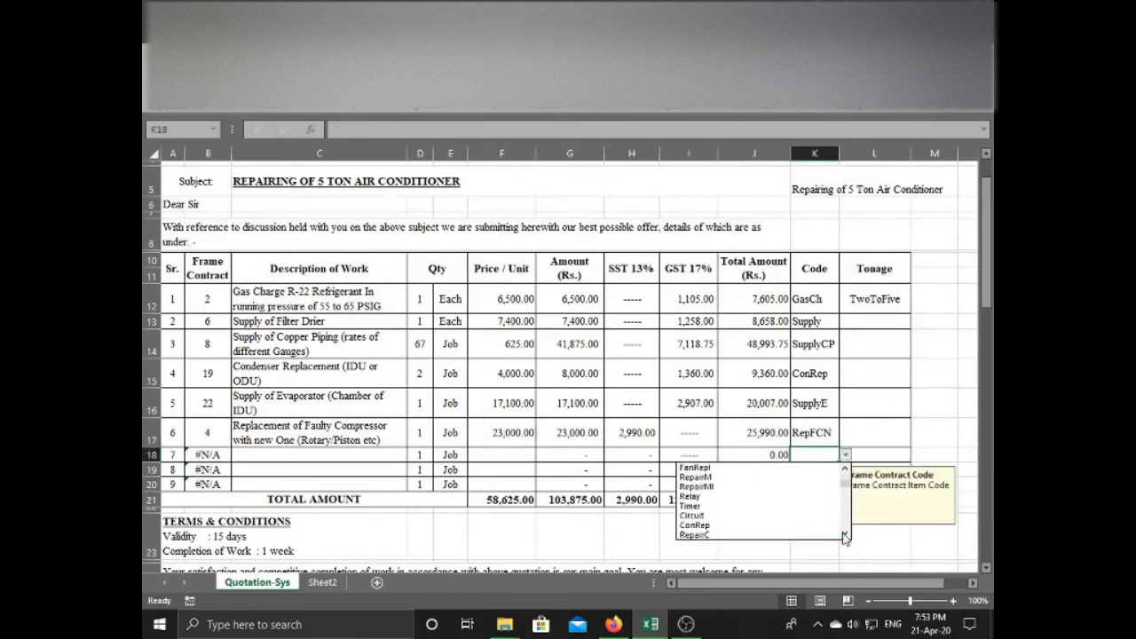
click(844, 535)
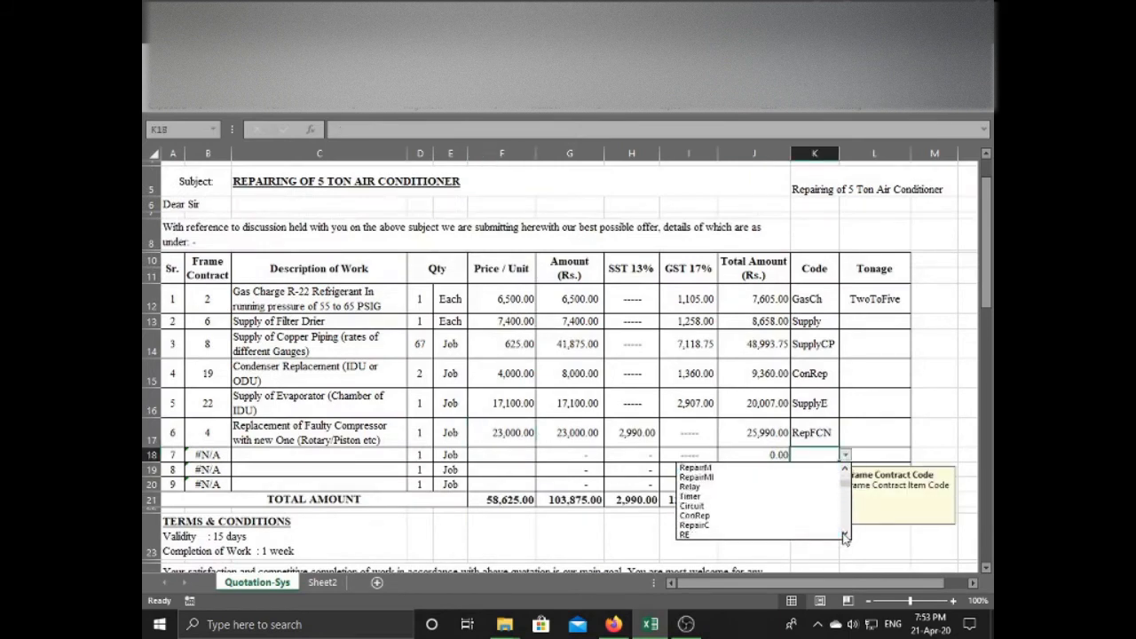
click(739, 525)
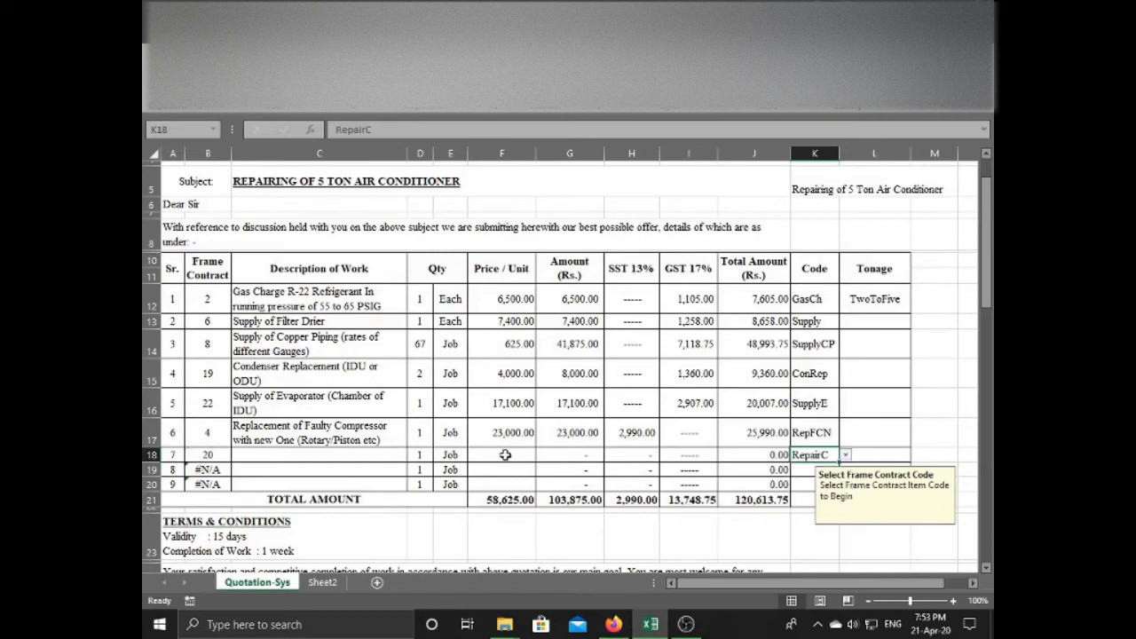
Choose Condenser Repair (IDU or ODU) as the seventh item's description and 1,900.00 as its unit price.
click(401, 455)
click(379, 467)
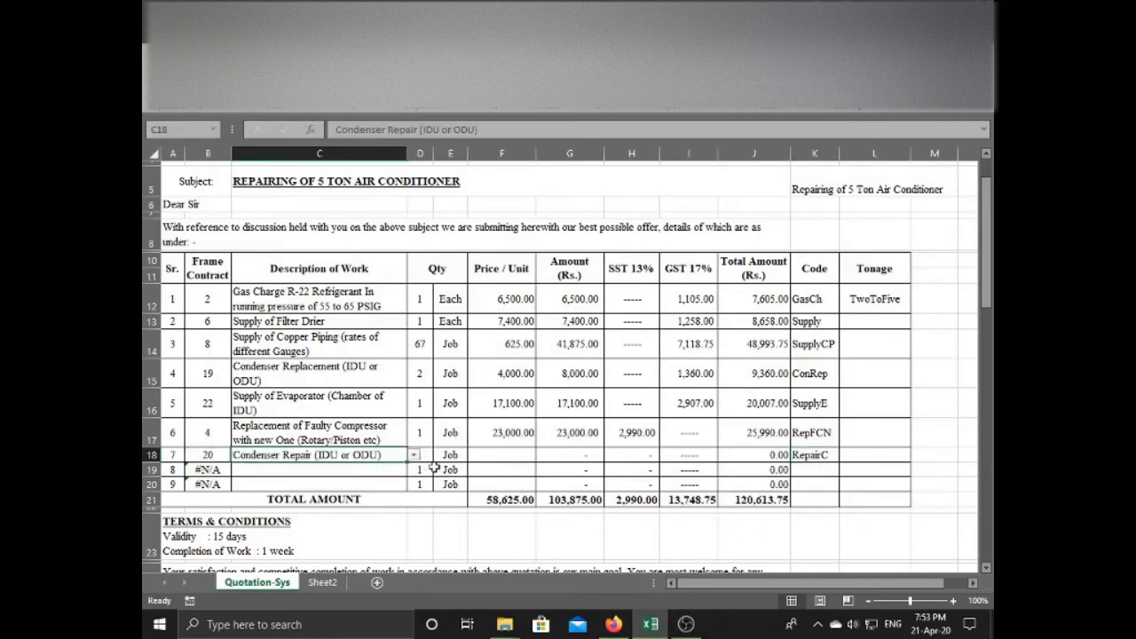
click(530, 457)
click(541, 455)
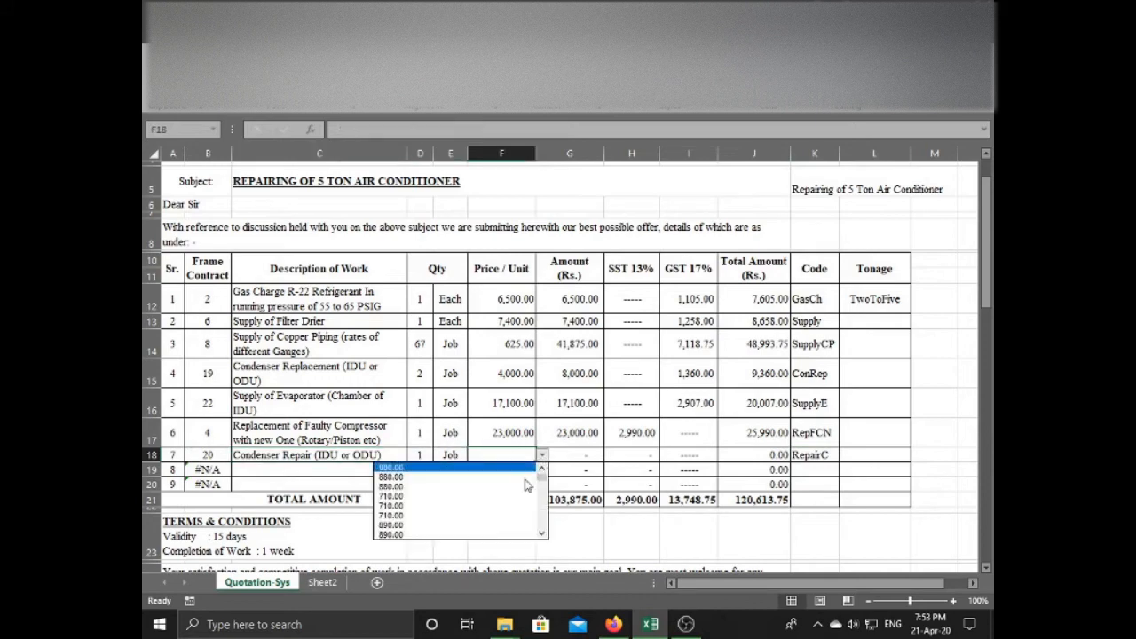
click(542, 534)
click(543, 534)
click(543, 535)
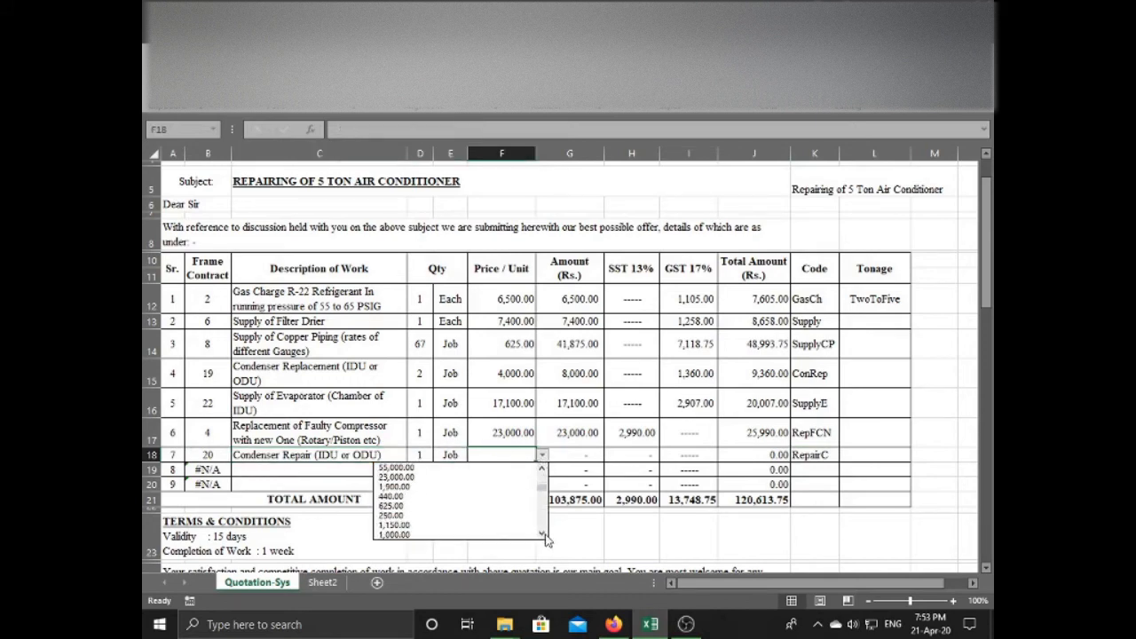
click(443, 483)
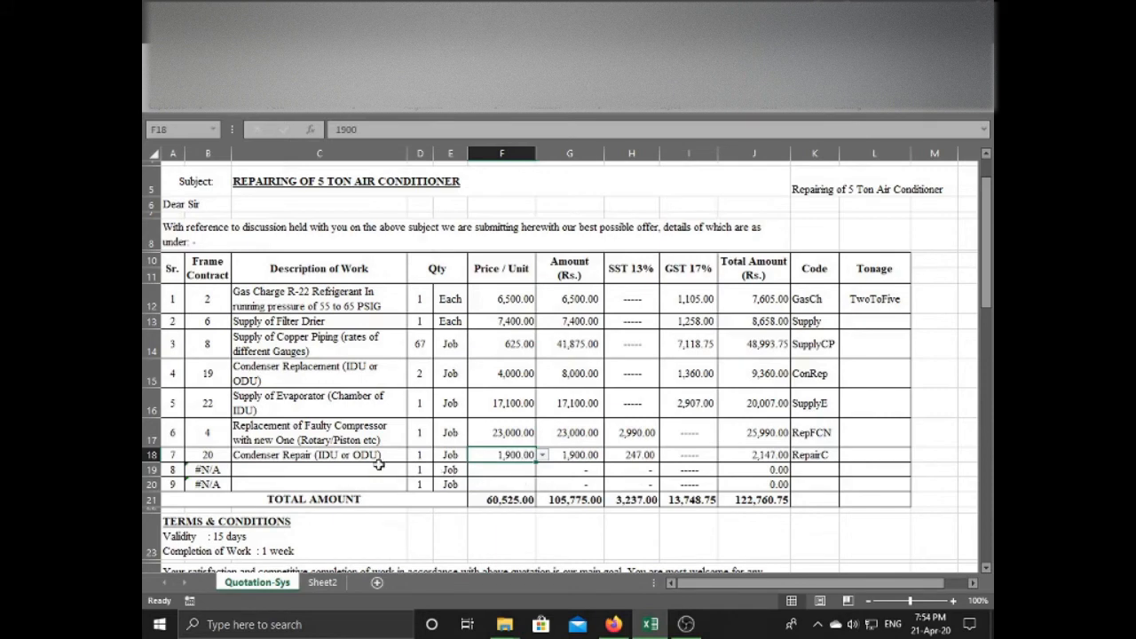
Set the frame contract code of the eighth quotation item (row 19) to Flash.
click(285, 469)
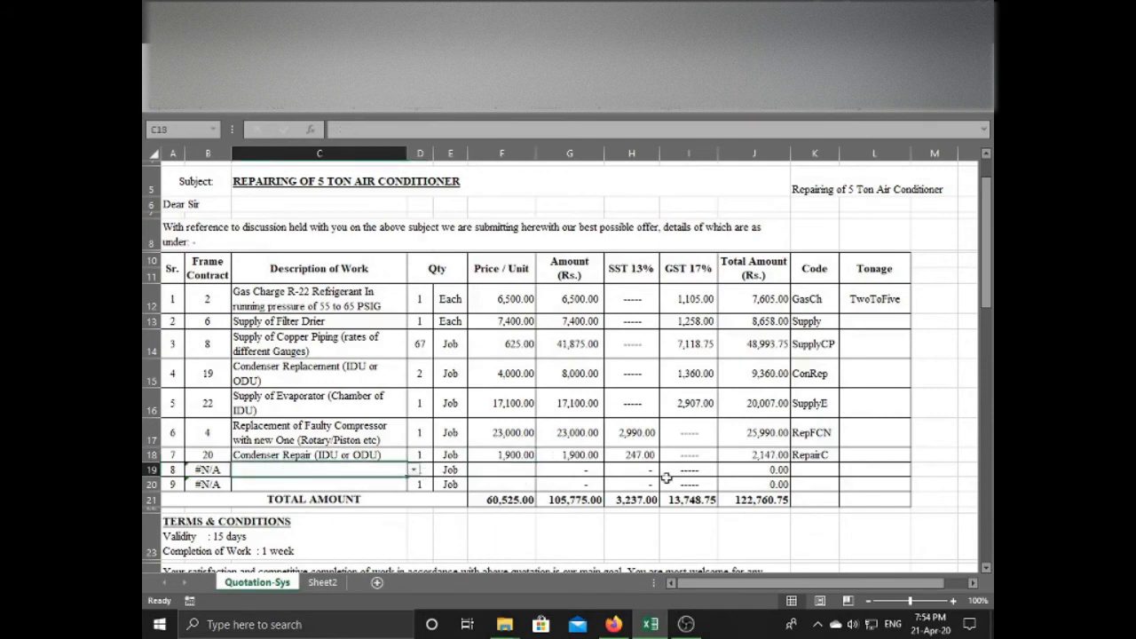
click(794, 473)
click(844, 470)
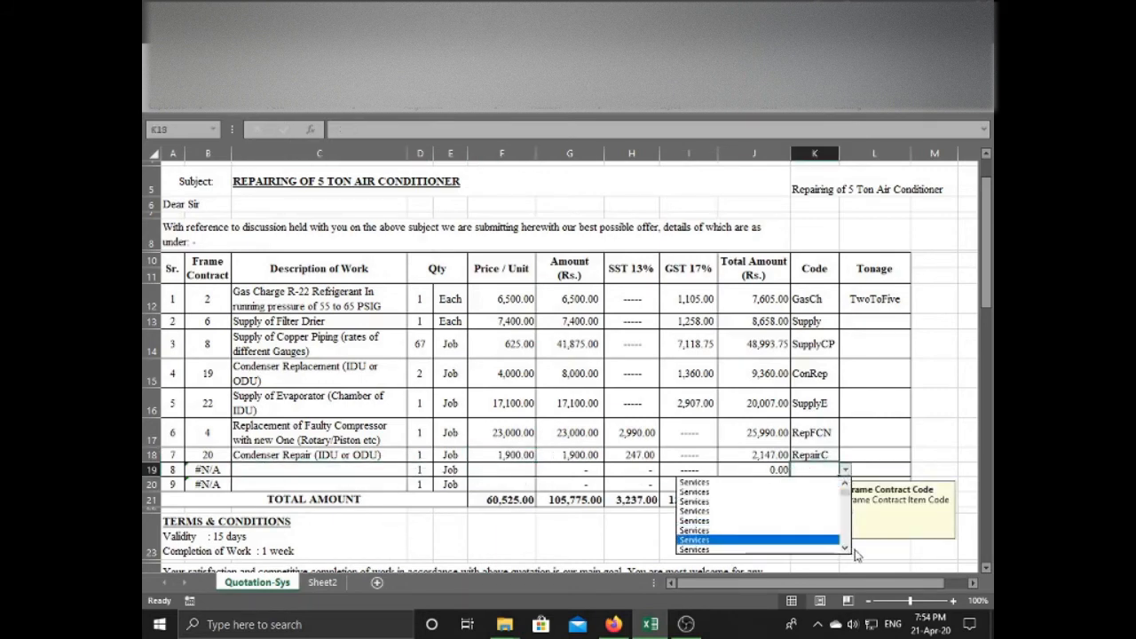
scroll(682, 513, down, 5)
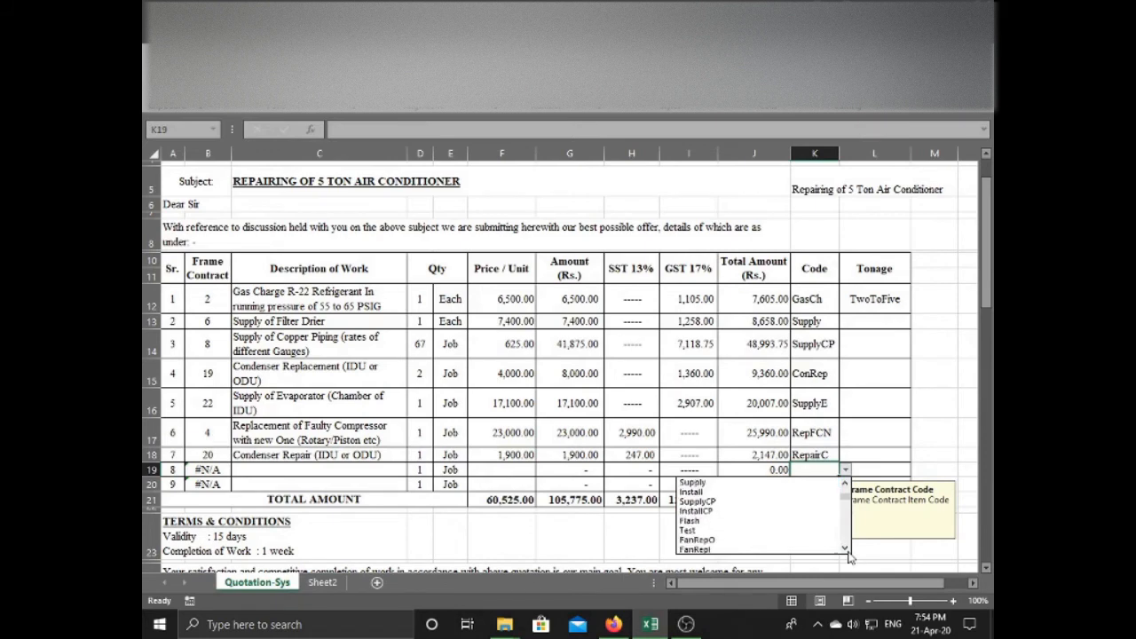
click(682, 512)
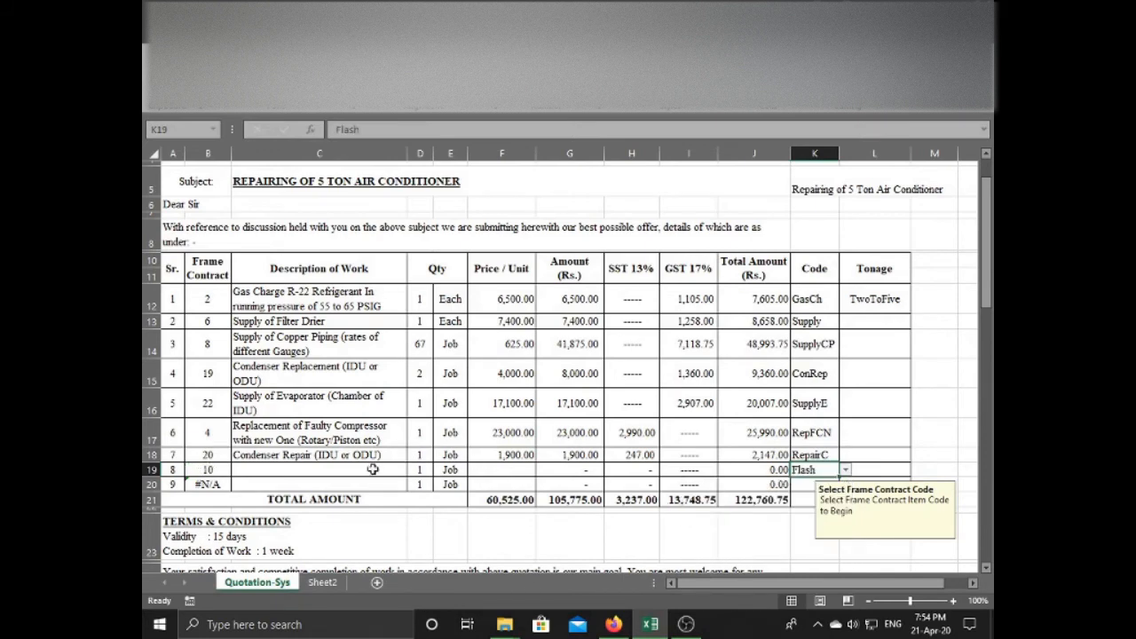
Choose Flashing Refrigerant Line with Nitrogen Gas as the eighth item's description and 1,150.00 as its unit price.
click(372, 469)
click(413, 469)
click(372, 485)
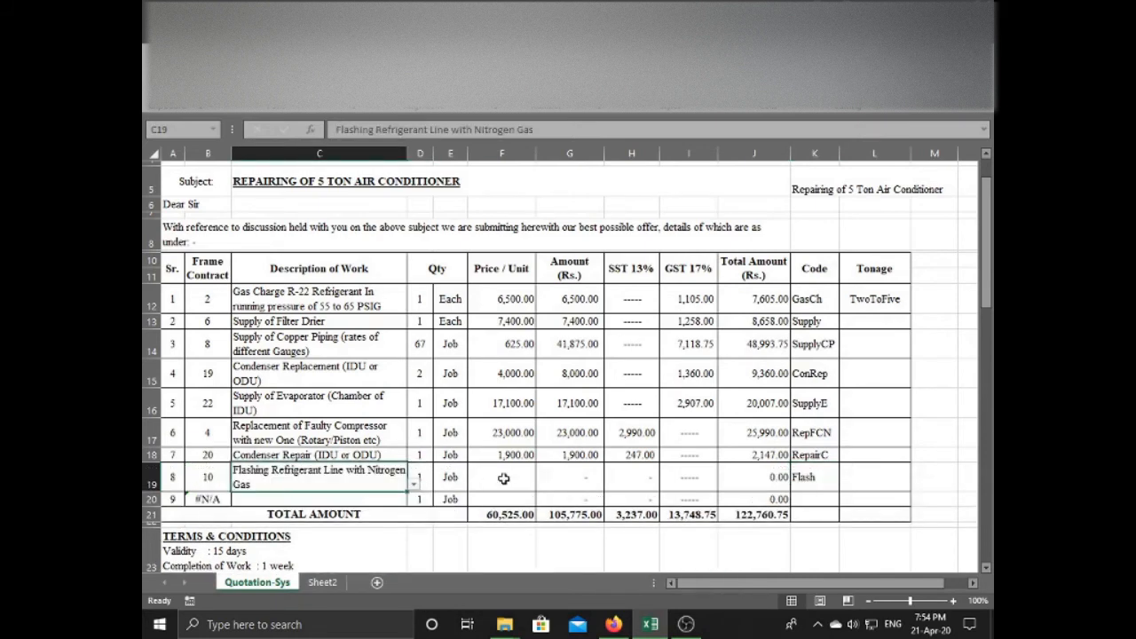
click(503, 478)
click(541, 483)
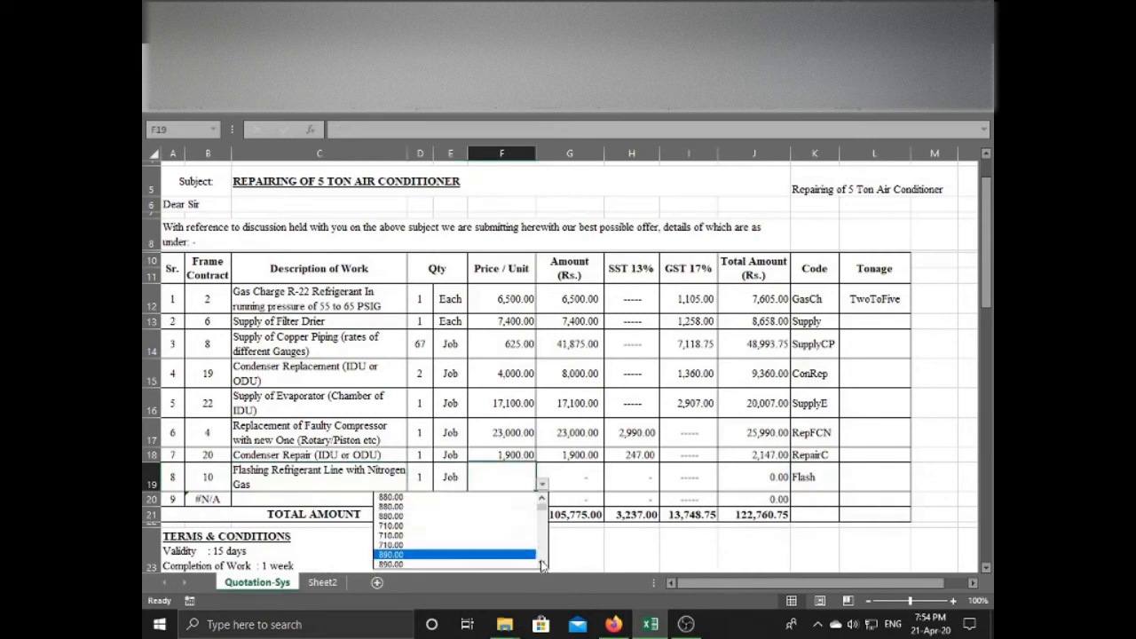
scroll(542, 564, down, 3)
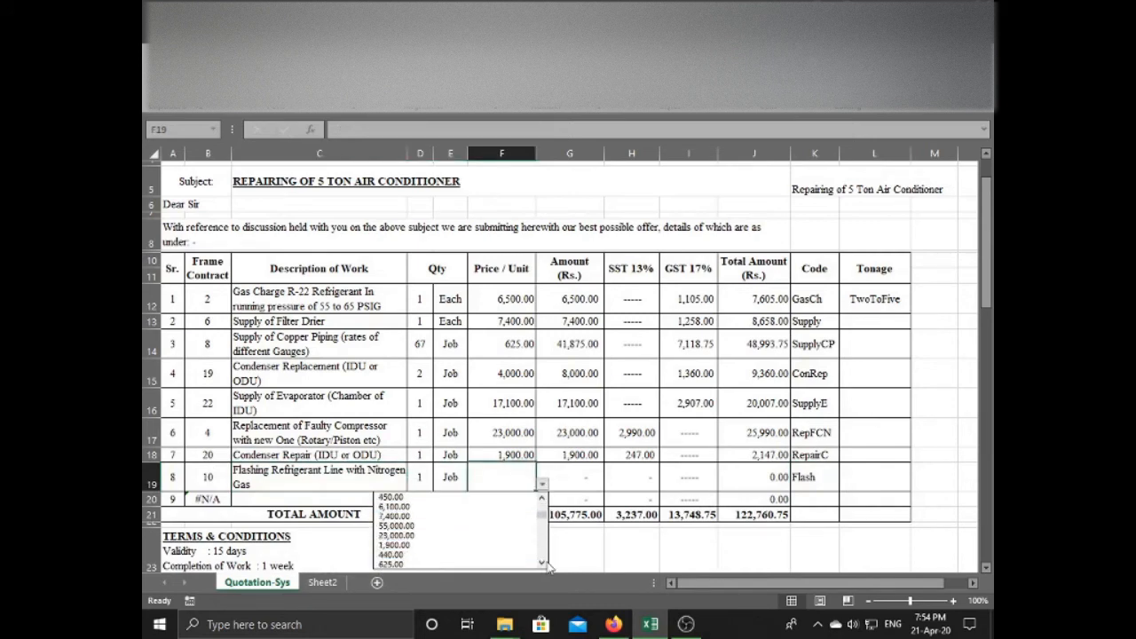
scroll(546, 565, down, 2)
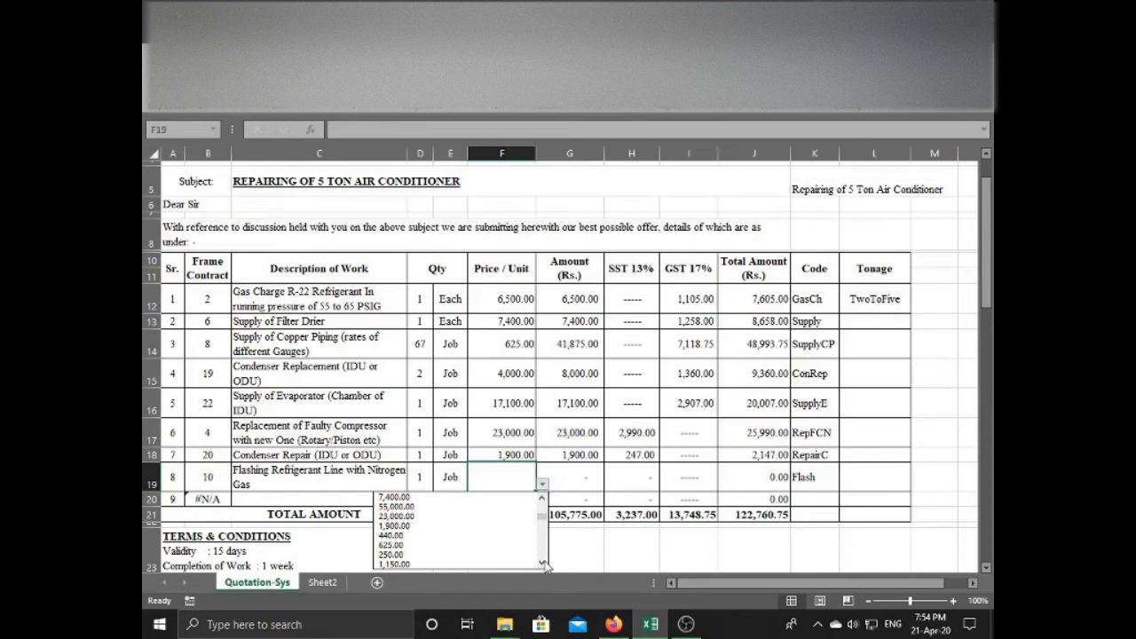
click(399, 554)
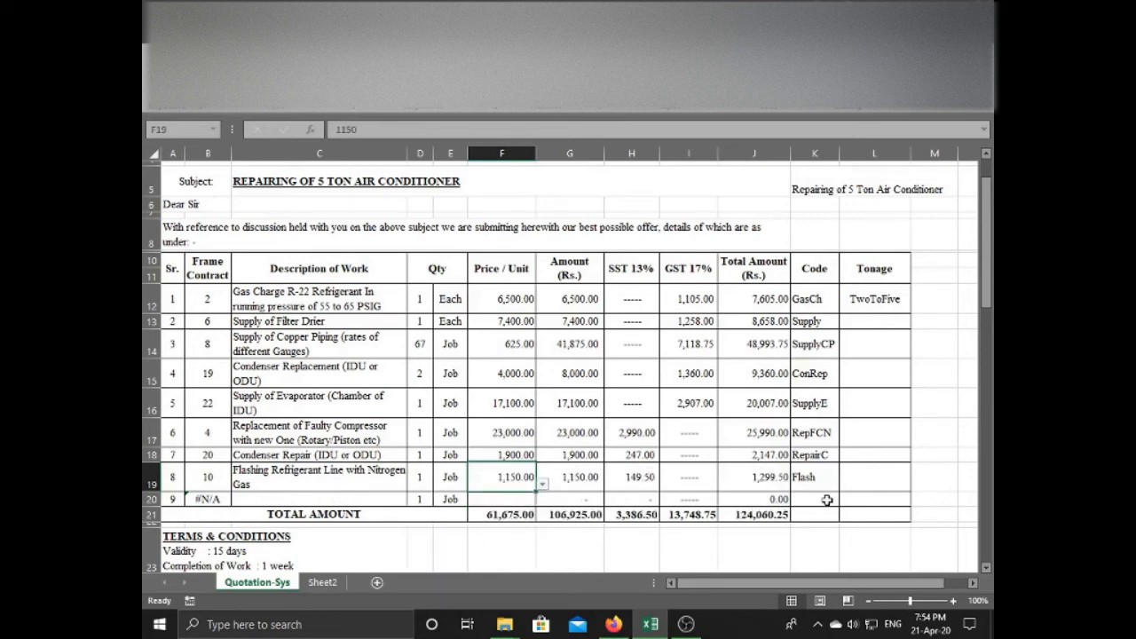
Set the frame contract code of the ninth quotation item (row 20) to InstallCP.
click(826, 500)
click(844, 500)
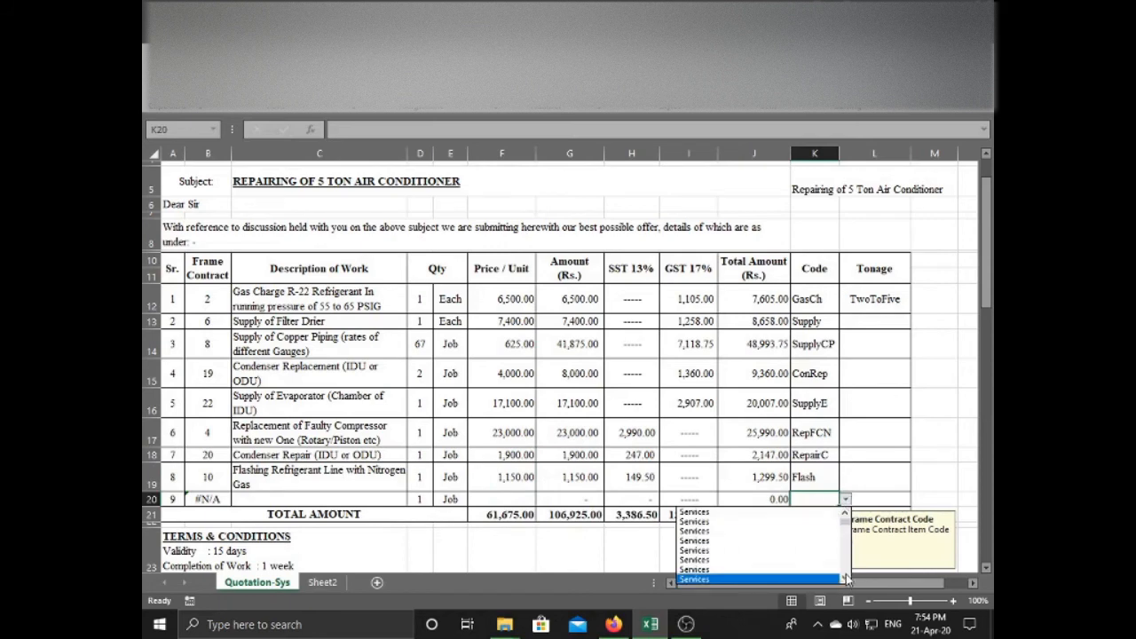
scroll(847, 577, down, 5)
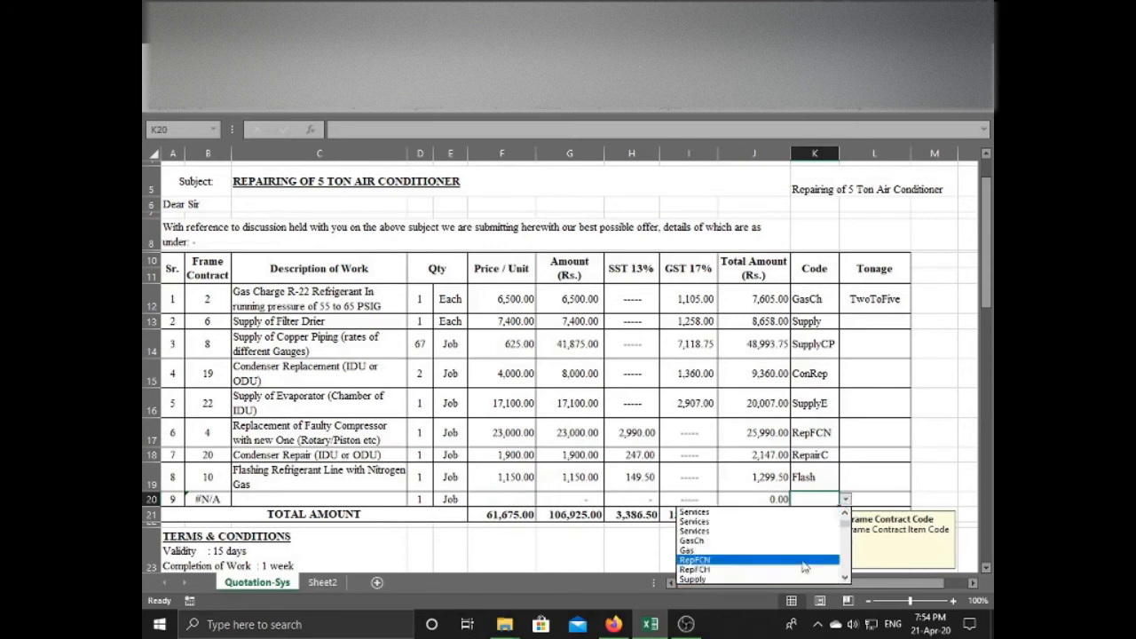
scroll(845, 580, down, 6)
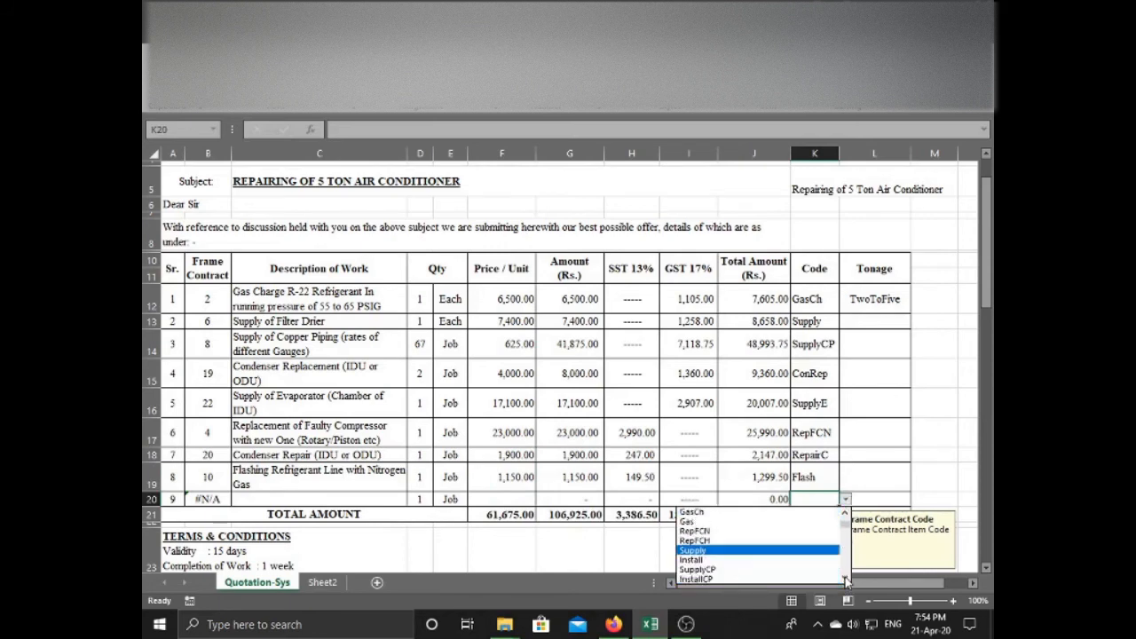
click(726, 512)
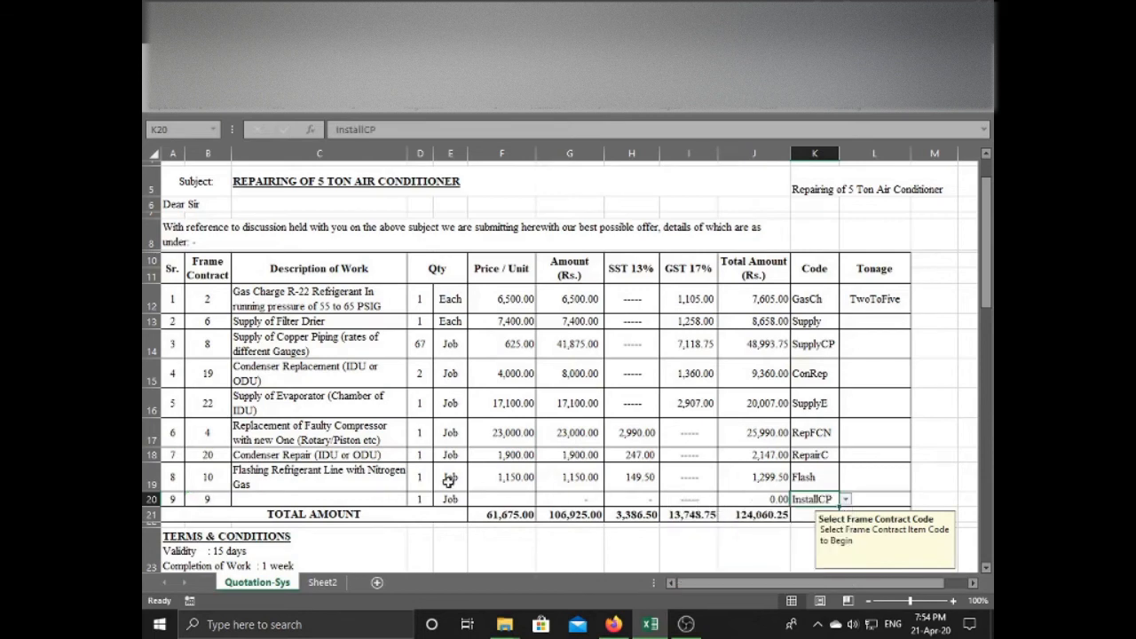
Choose Installation of Copper Piping (rates of different Gauges) as the ninth item's description and 890.00 as its unit price.
click(369, 499)
click(413, 500)
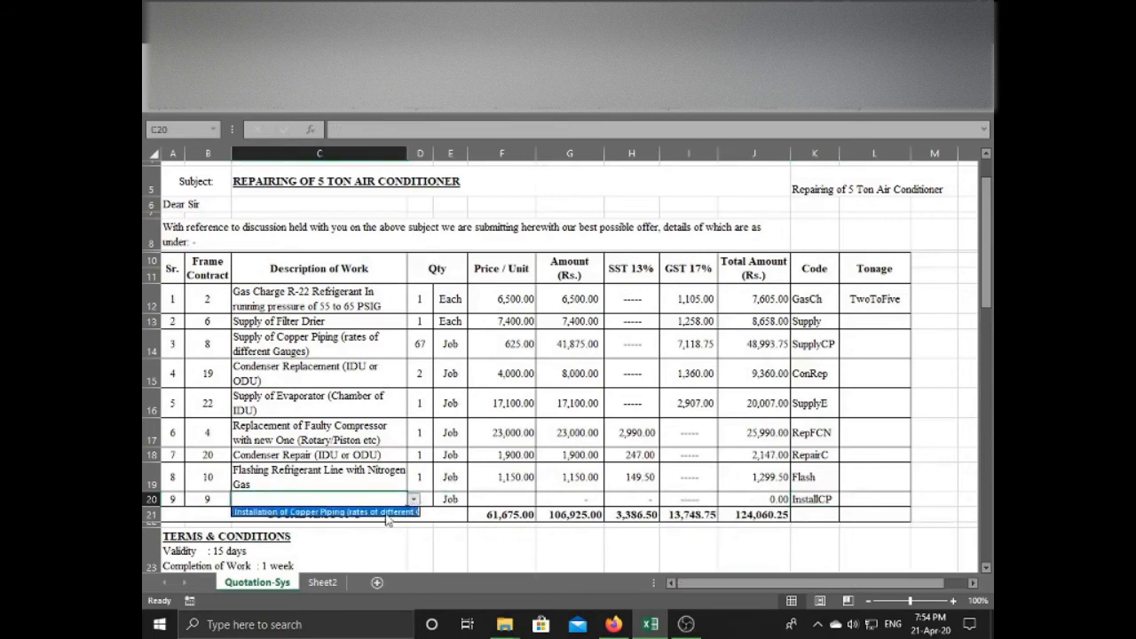
click(389, 525)
click(516, 507)
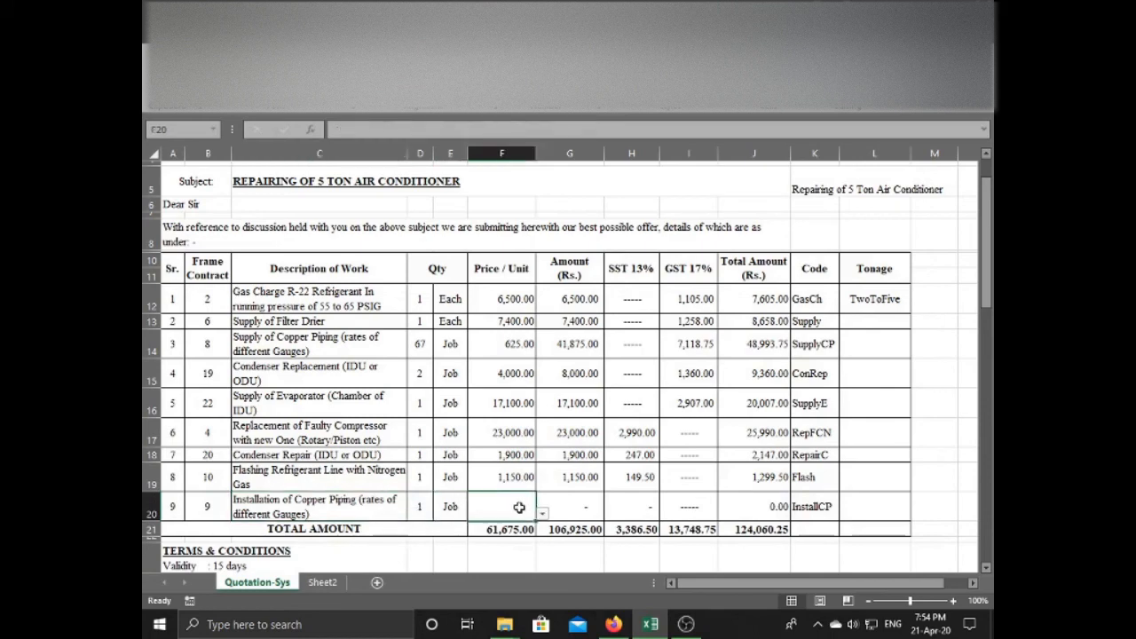
click(541, 515)
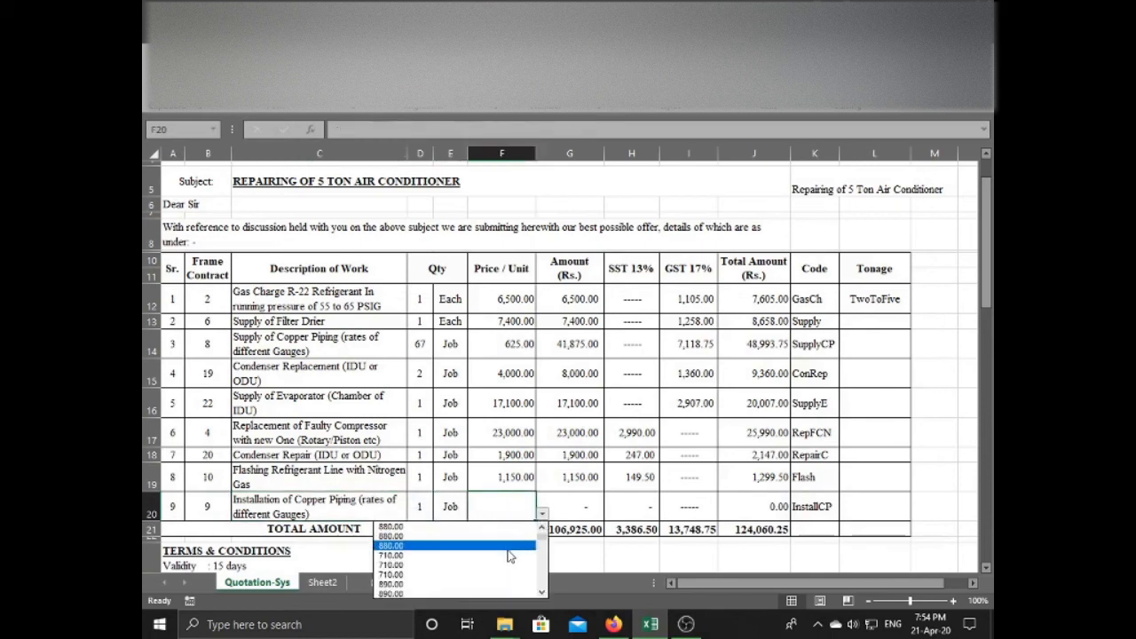
click(542, 594)
click(542, 593)
click(542, 594)
click(542, 594)
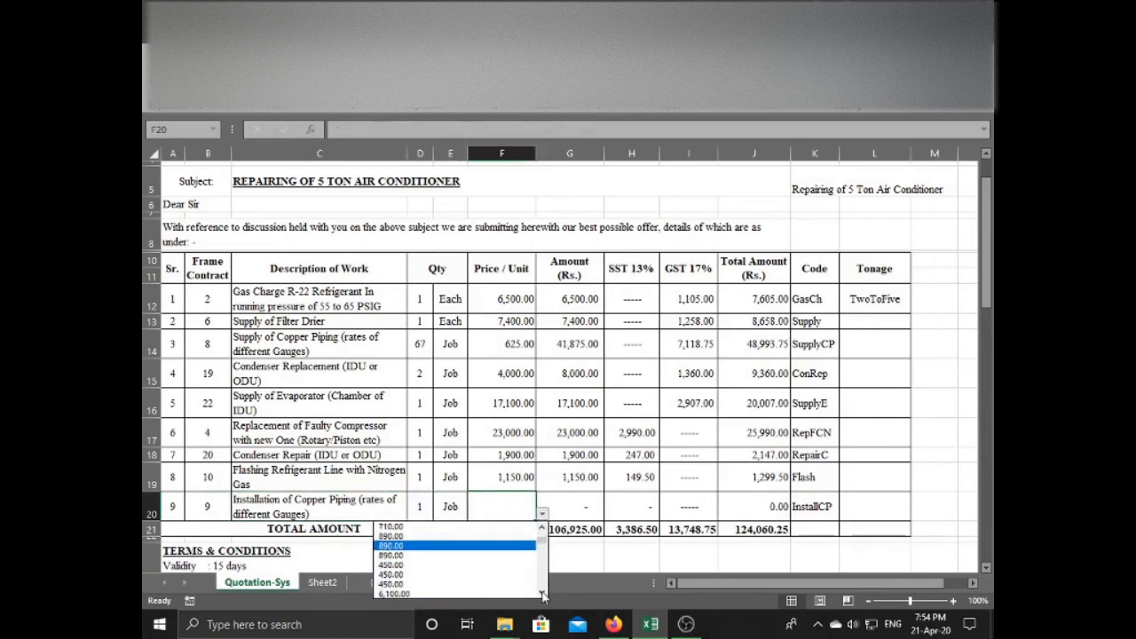
click(430, 549)
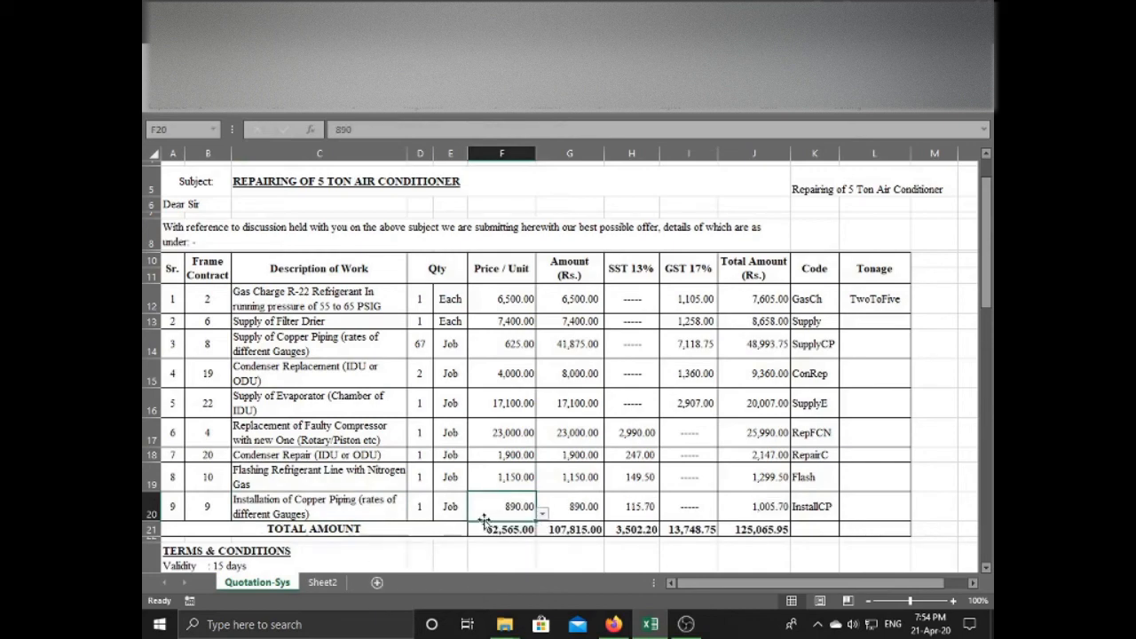
Set the quantity of the copper piping installation item in row 20 to 67.
click(428, 507)
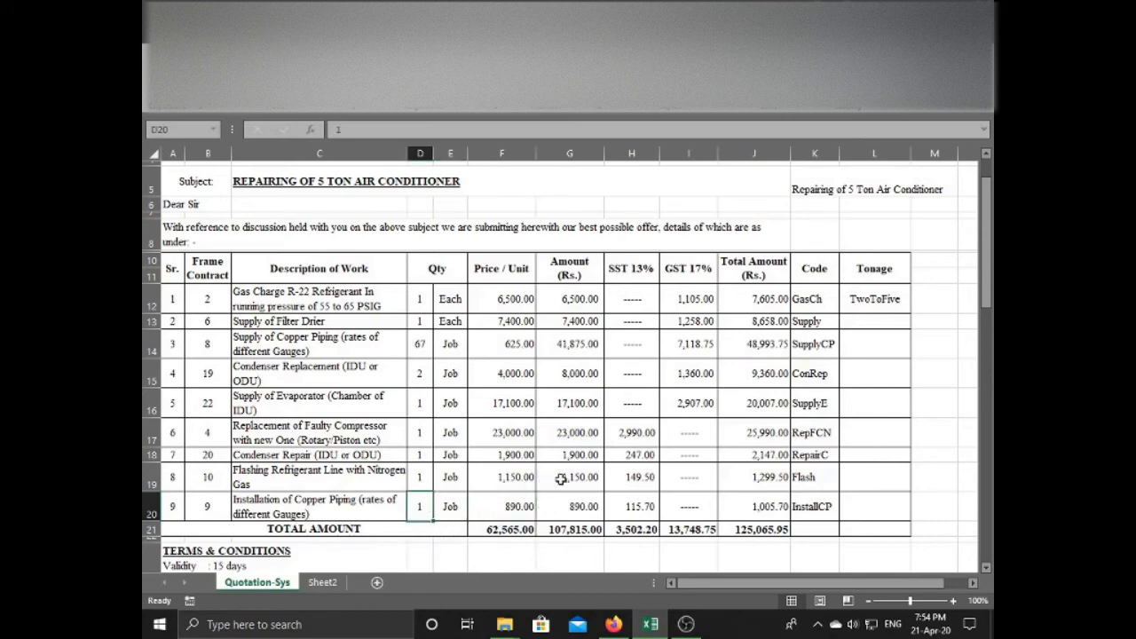
text(67)
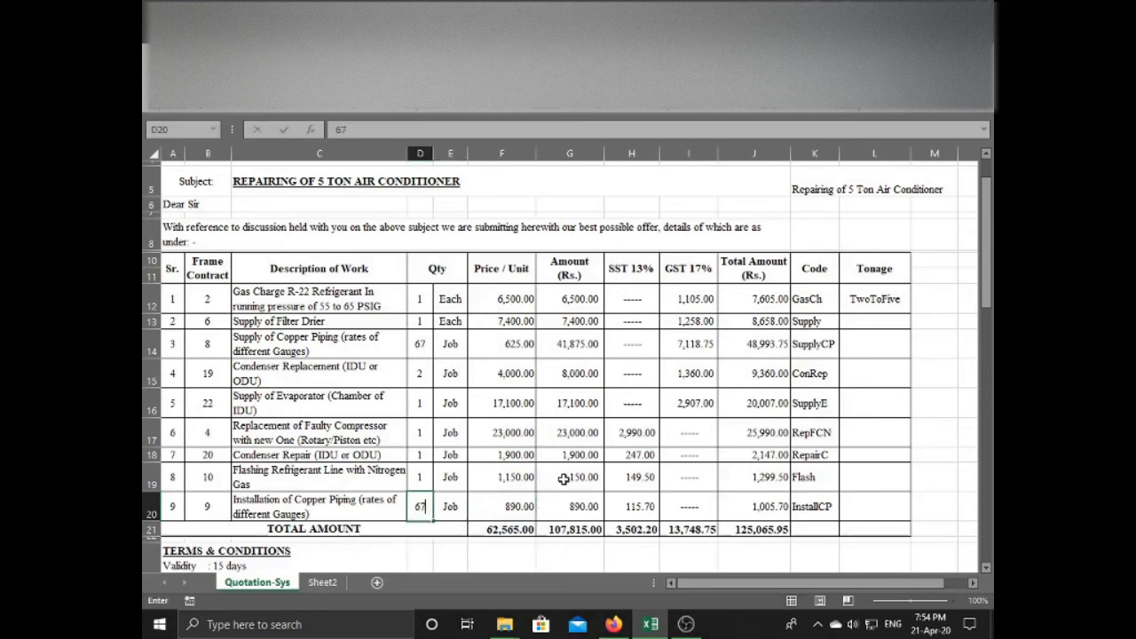
click(511, 503)
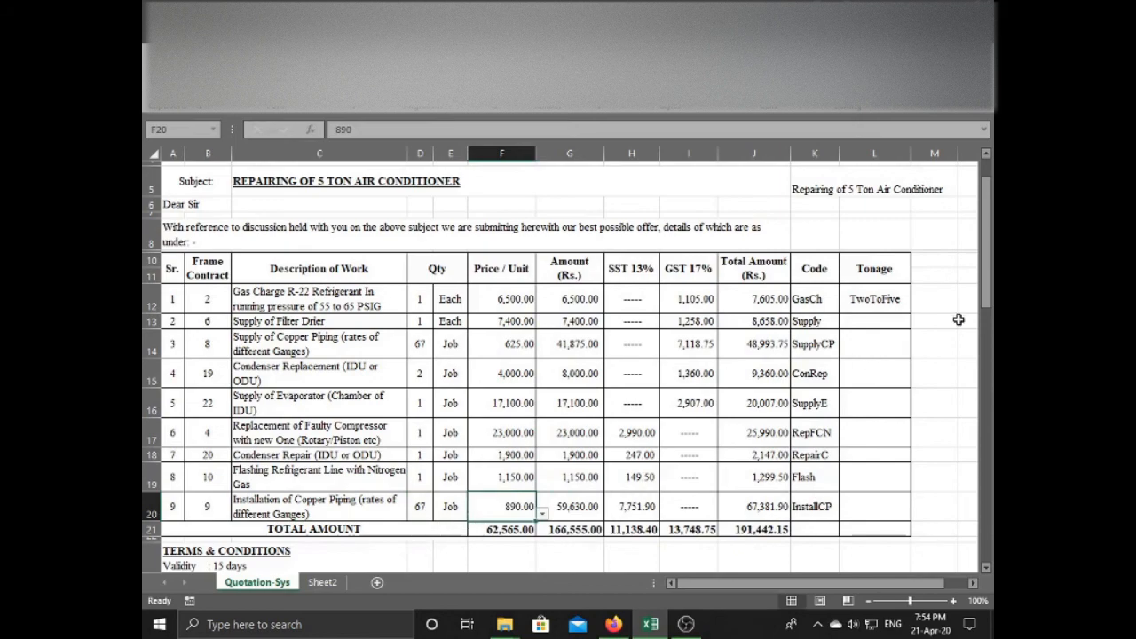
drag(985, 258, 985, 259)
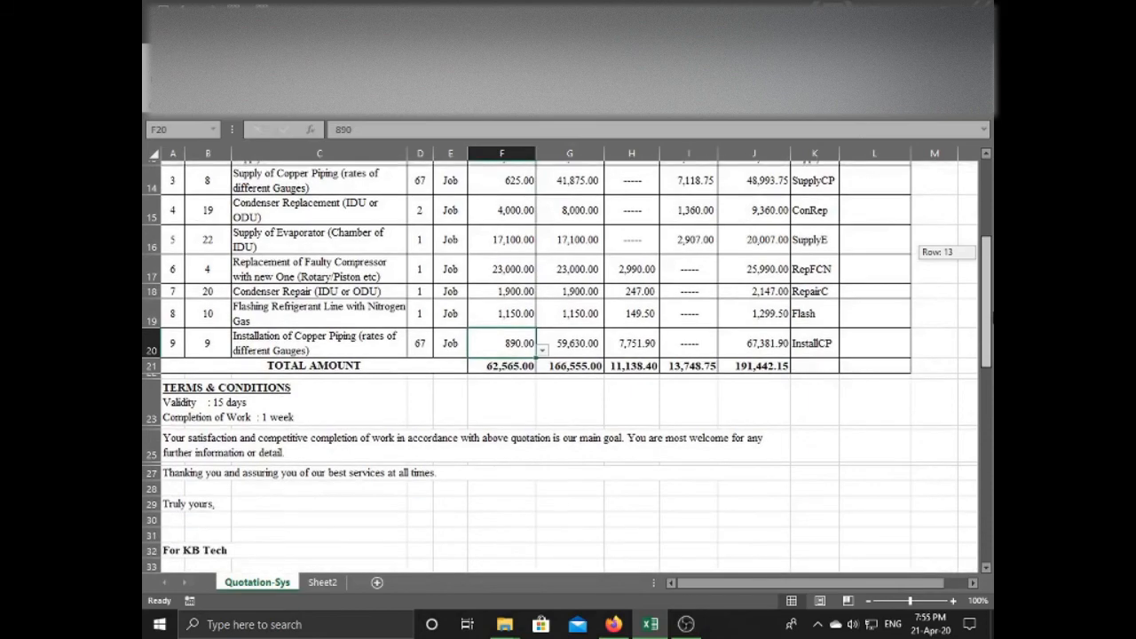
drag(992, 313, 989, 235)
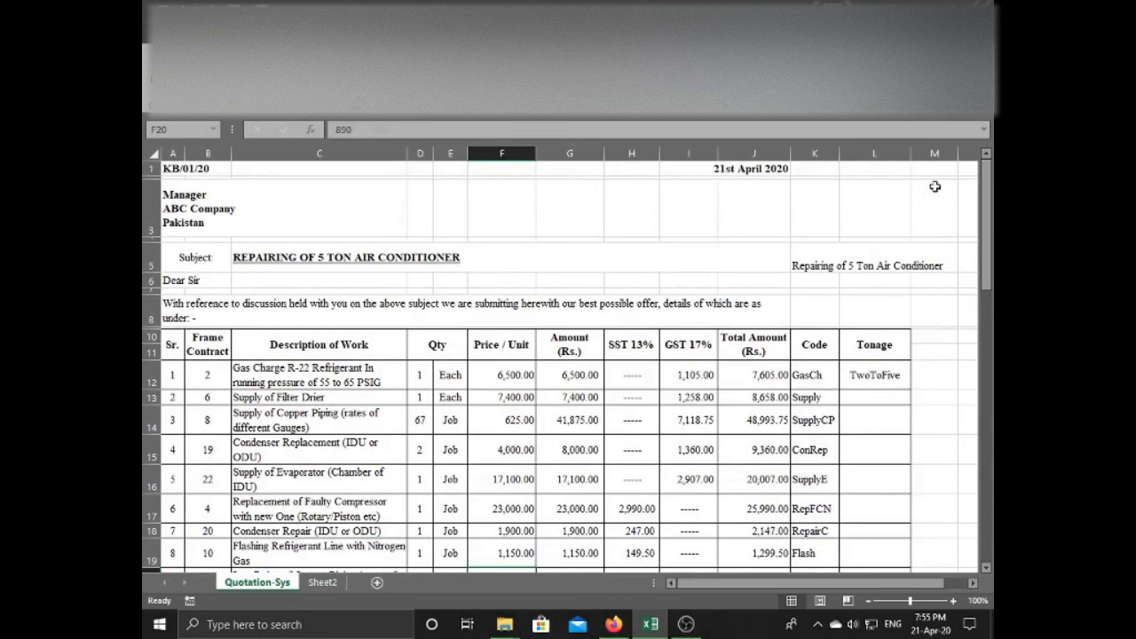
drag(988, 183, 990, 252)
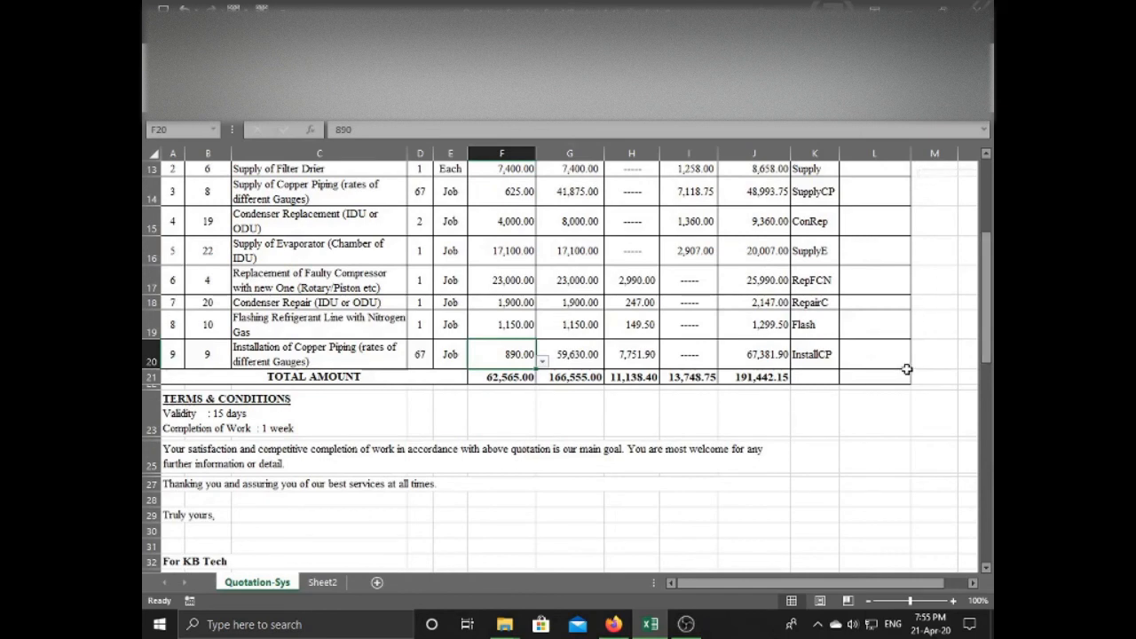